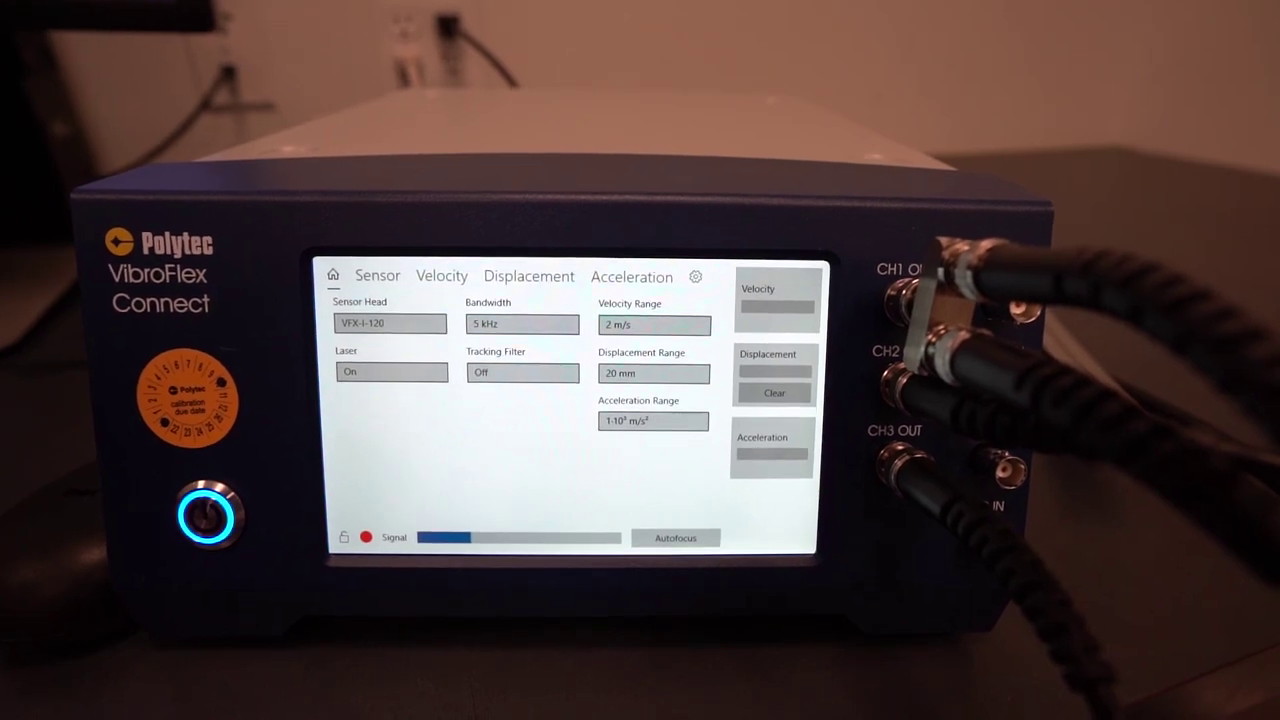
# Autofocus the laser from the Sensor page, then show the velocity settings (5 kHz, 2 m/s, 1 m/s/V)
pyautogui.click(372, 281)
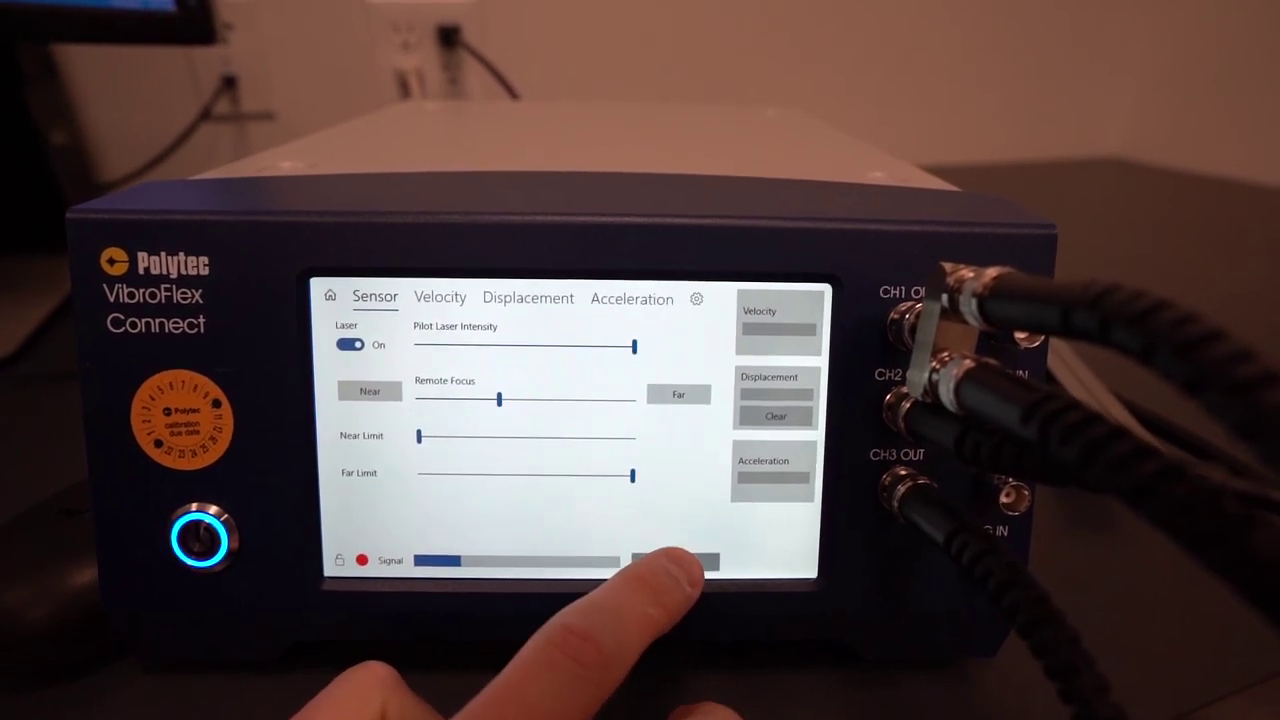
pyautogui.click(679, 558)
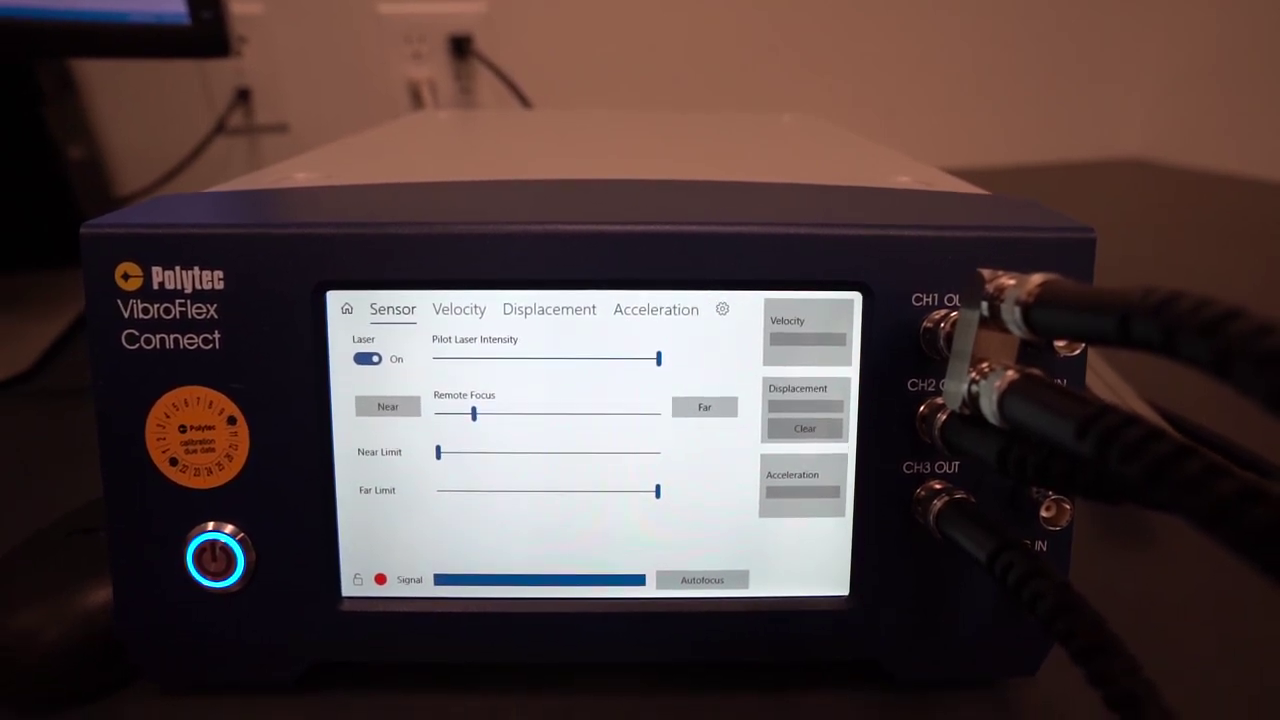
pyautogui.click(450, 310)
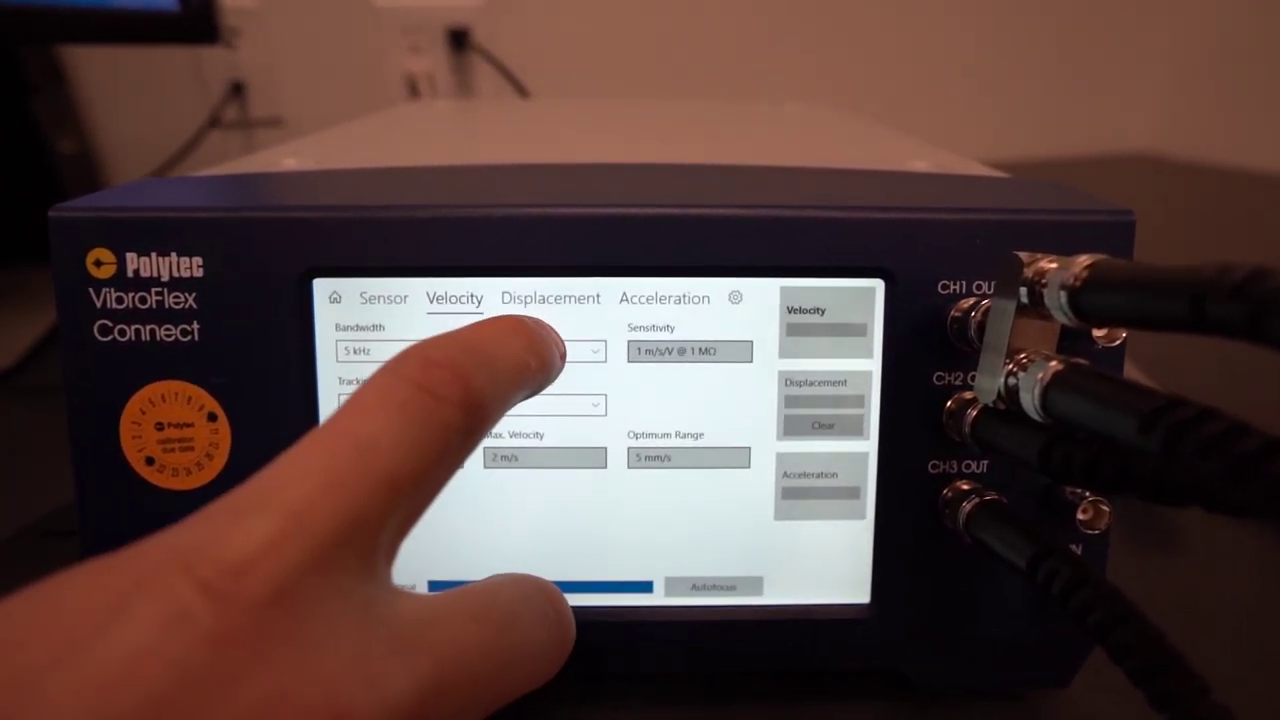
# Keep the velocity range at 2 m/s and show the displacement settings (20 mm range)
pyautogui.click(545, 350)
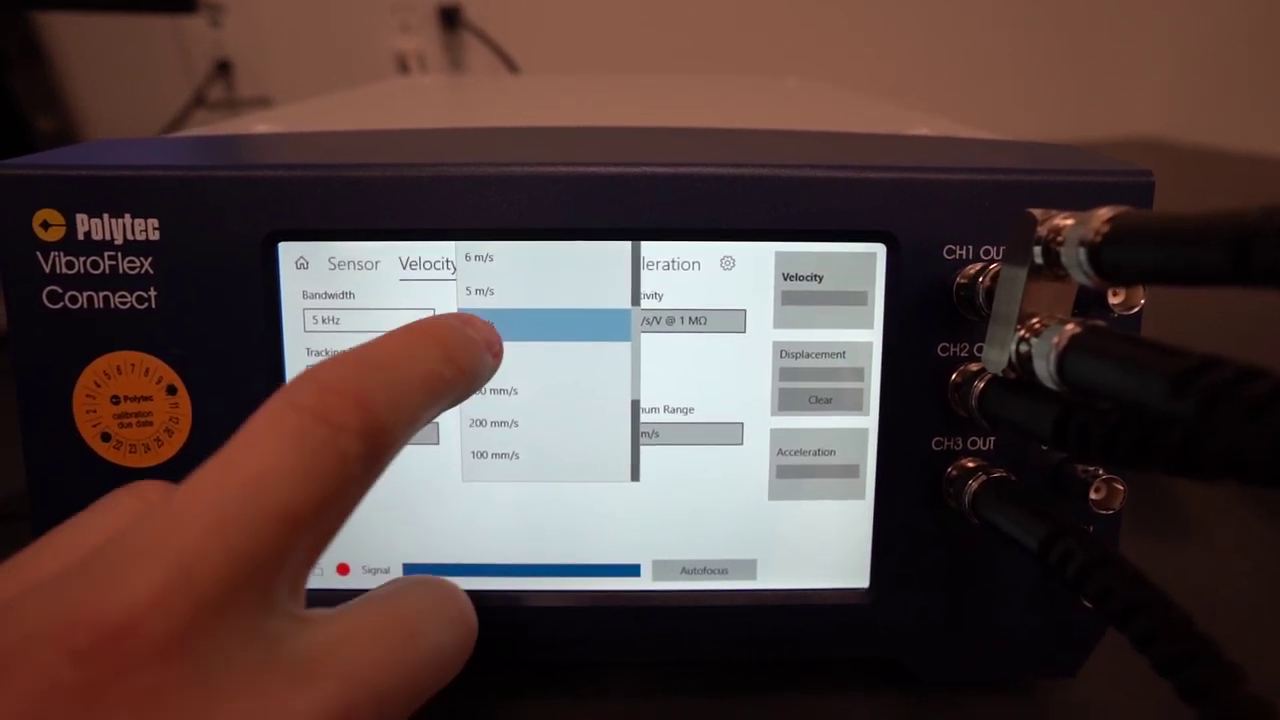
pyautogui.scroll(2, 490, 340)
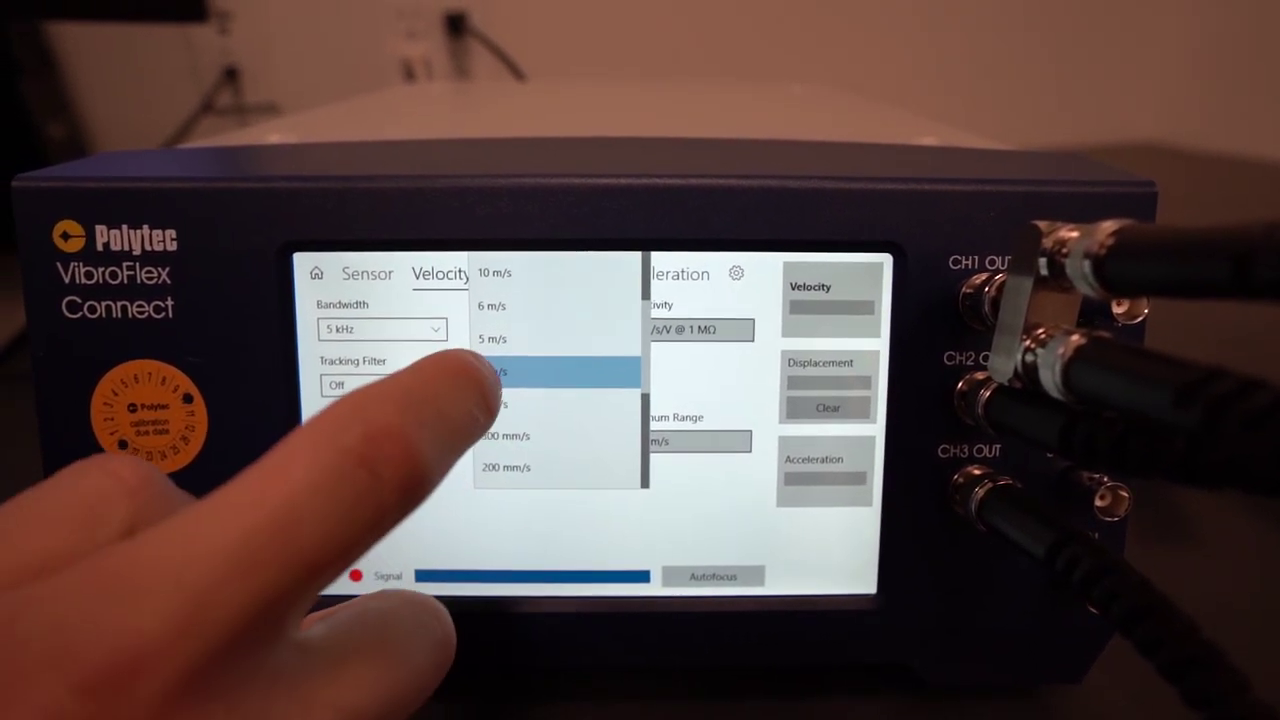
pyautogui.click(495, 371)
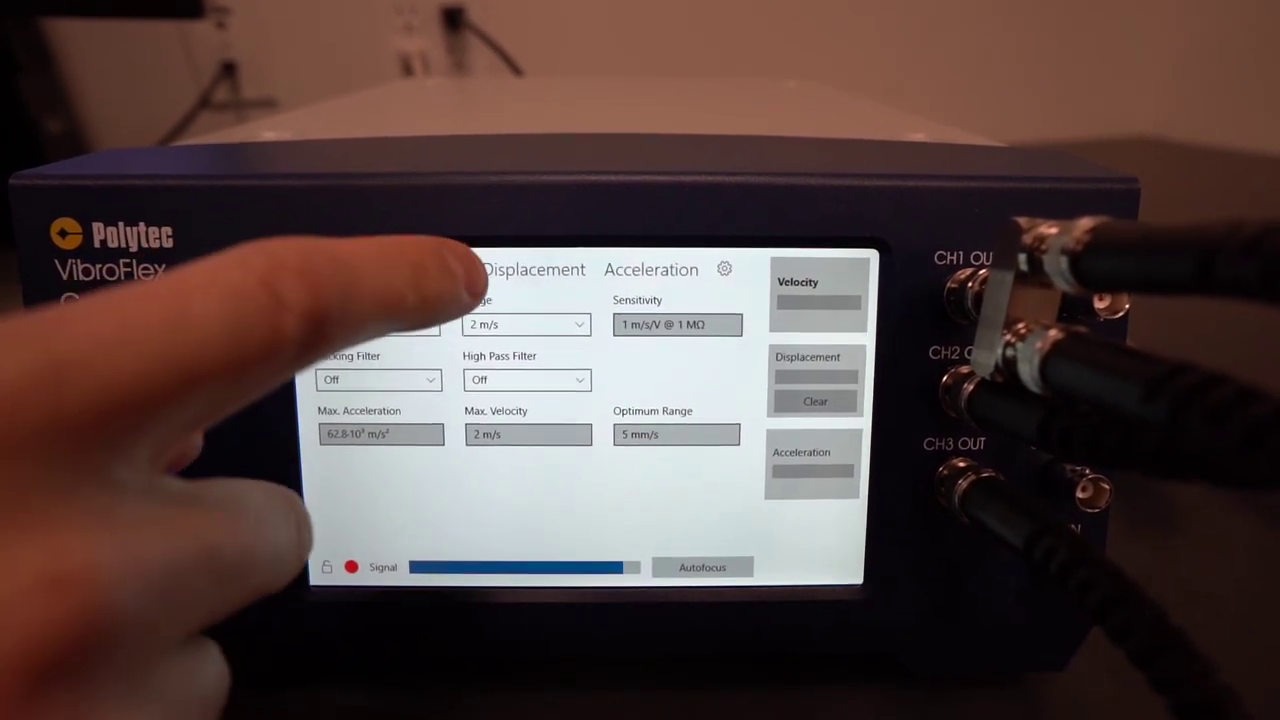
pyautogui.click(525, 275)
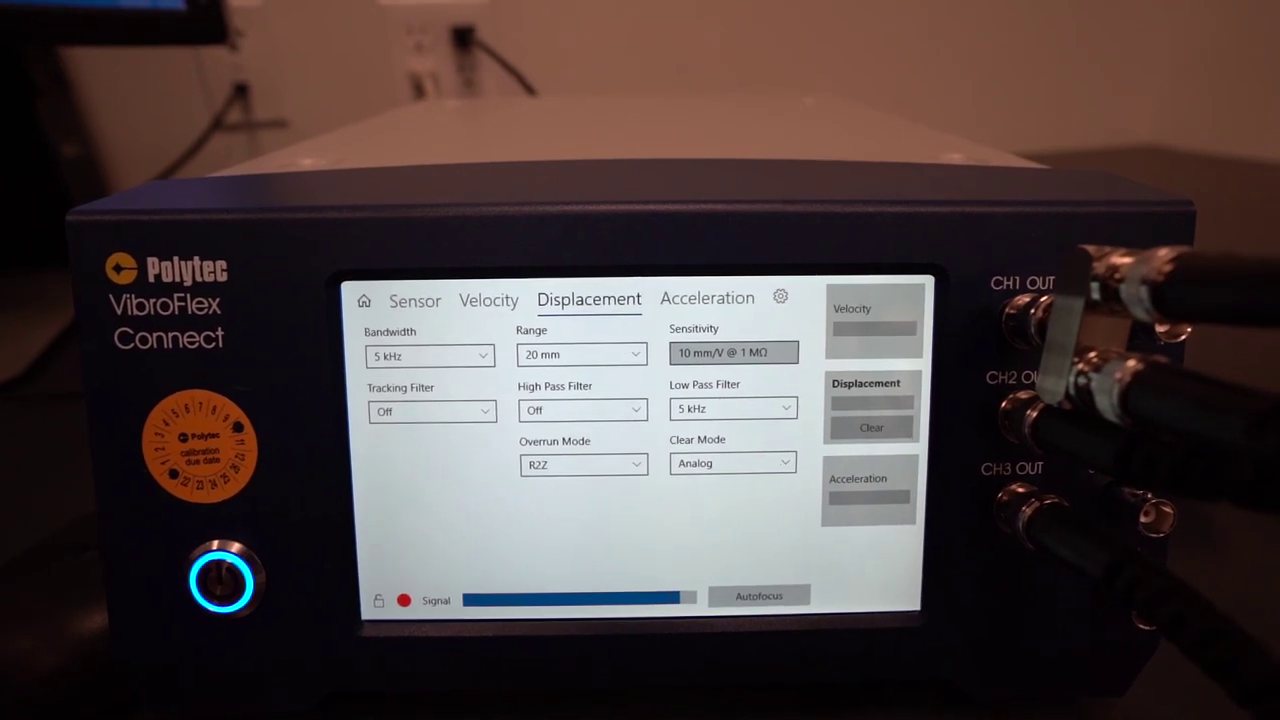
# Show the acceleration channel settings with the 1·10³ m/s² range
pyautogui.click(707, 298)
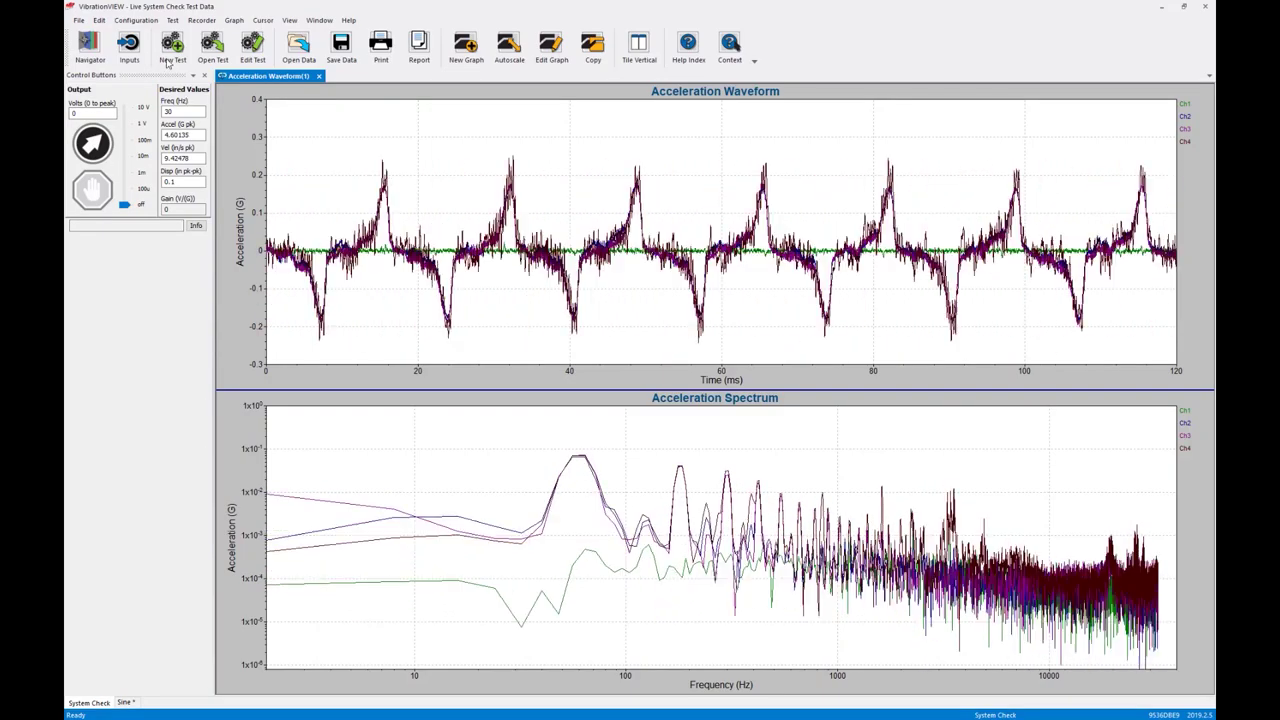
# In Configuration > Inputs, enable Accel Power and TEDS on channel 1
pyautogui.click(138, 22)
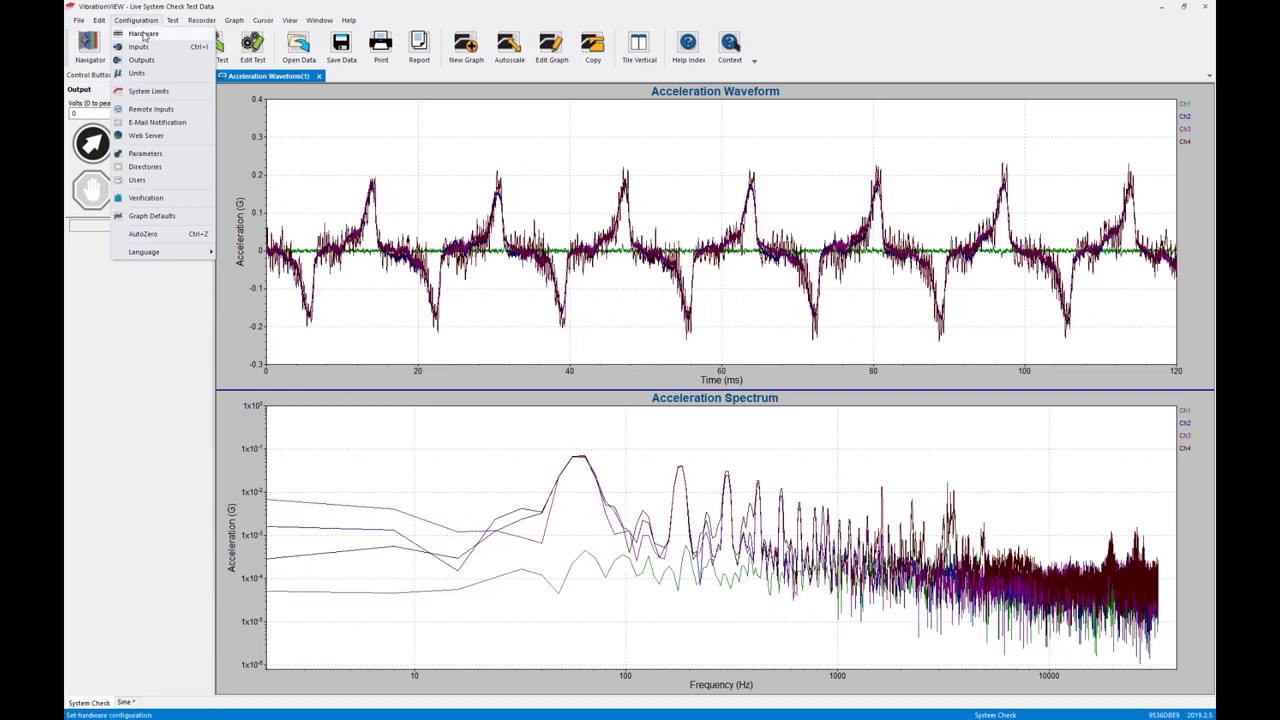
pyautogui.click(140, 47)
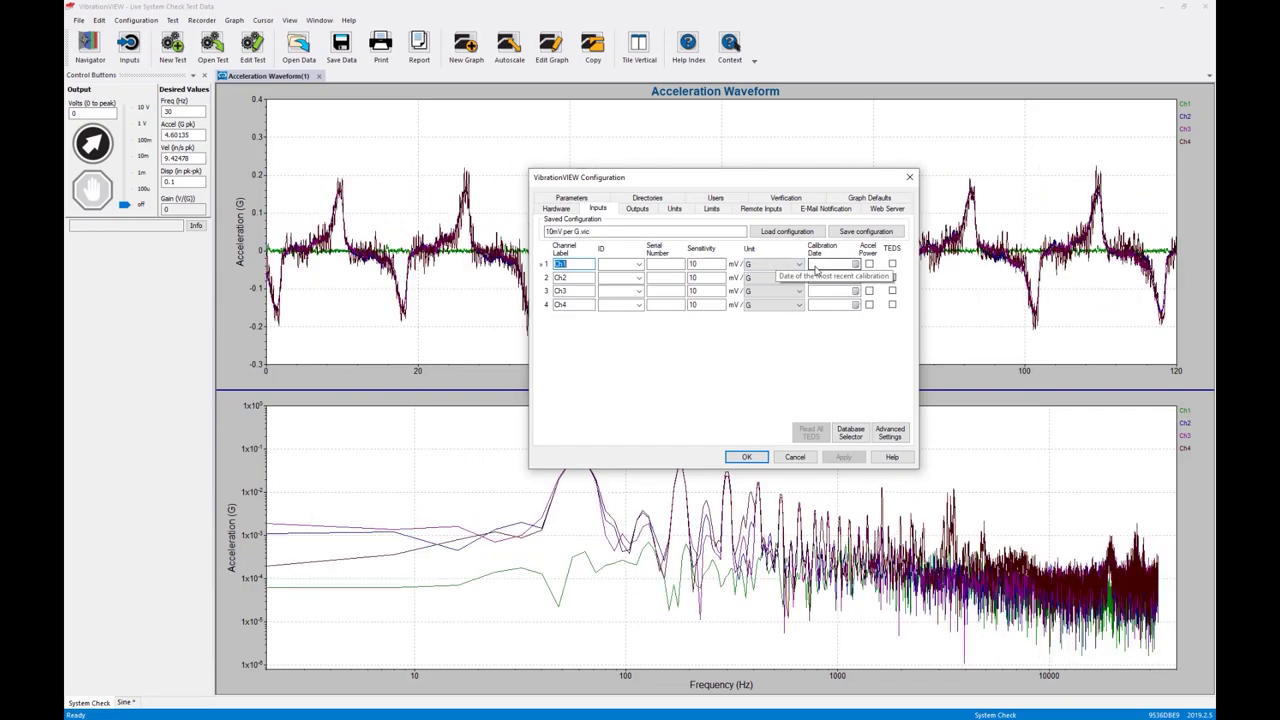
pyautogui.click(869, 264)
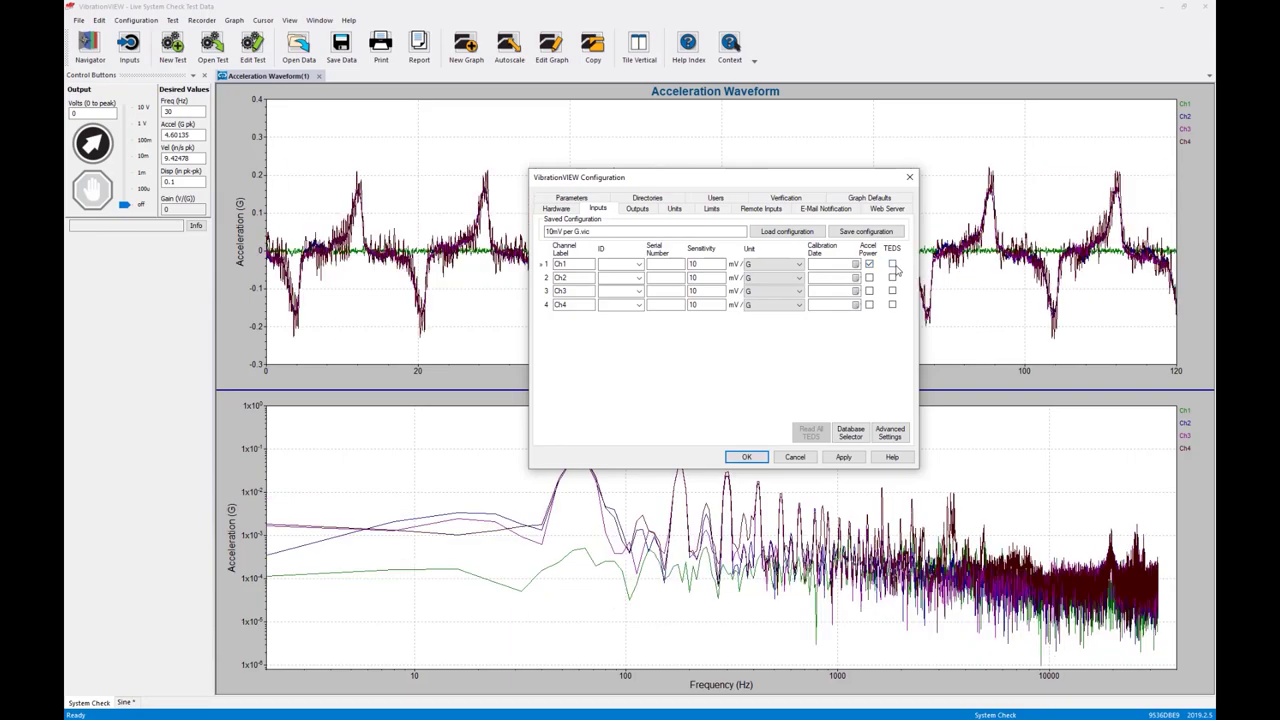
pyautogui.click(892, 264)
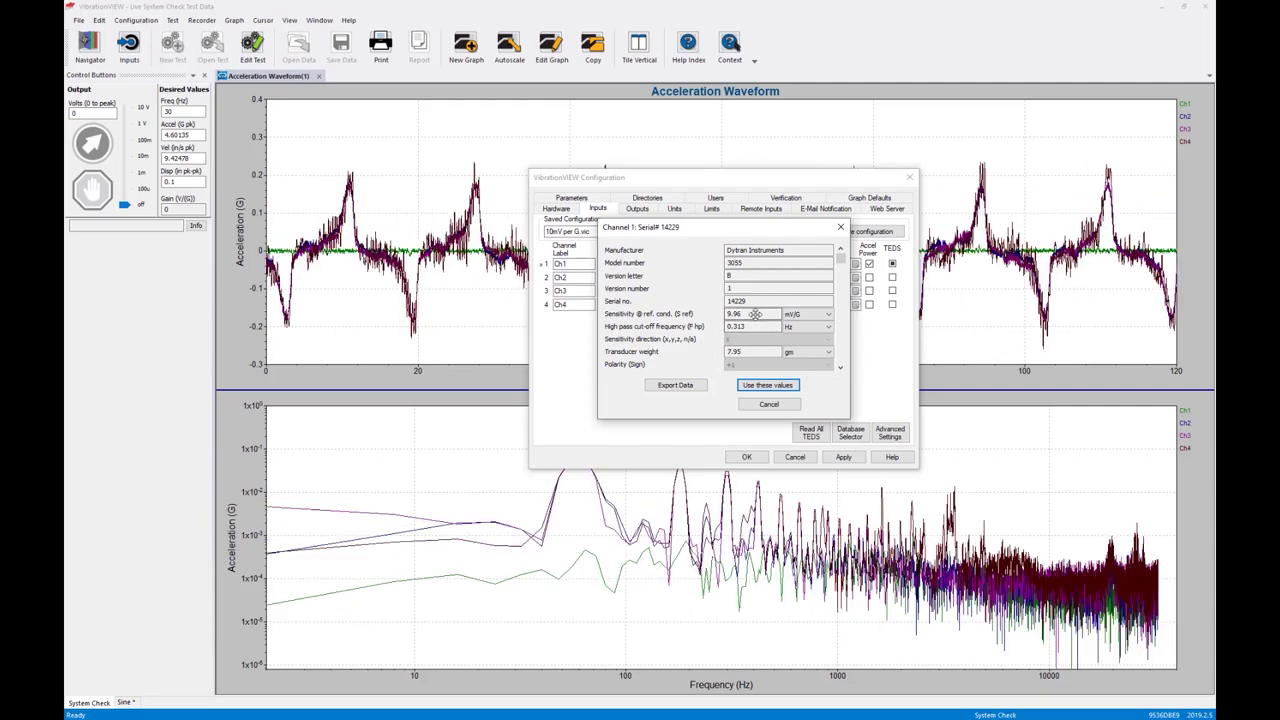
# Apply the Dytran 3055 TEDS values (9.96 mV/G) to channel 1 and open Advanced Input Configuration
pyautogui.click(768, 385)
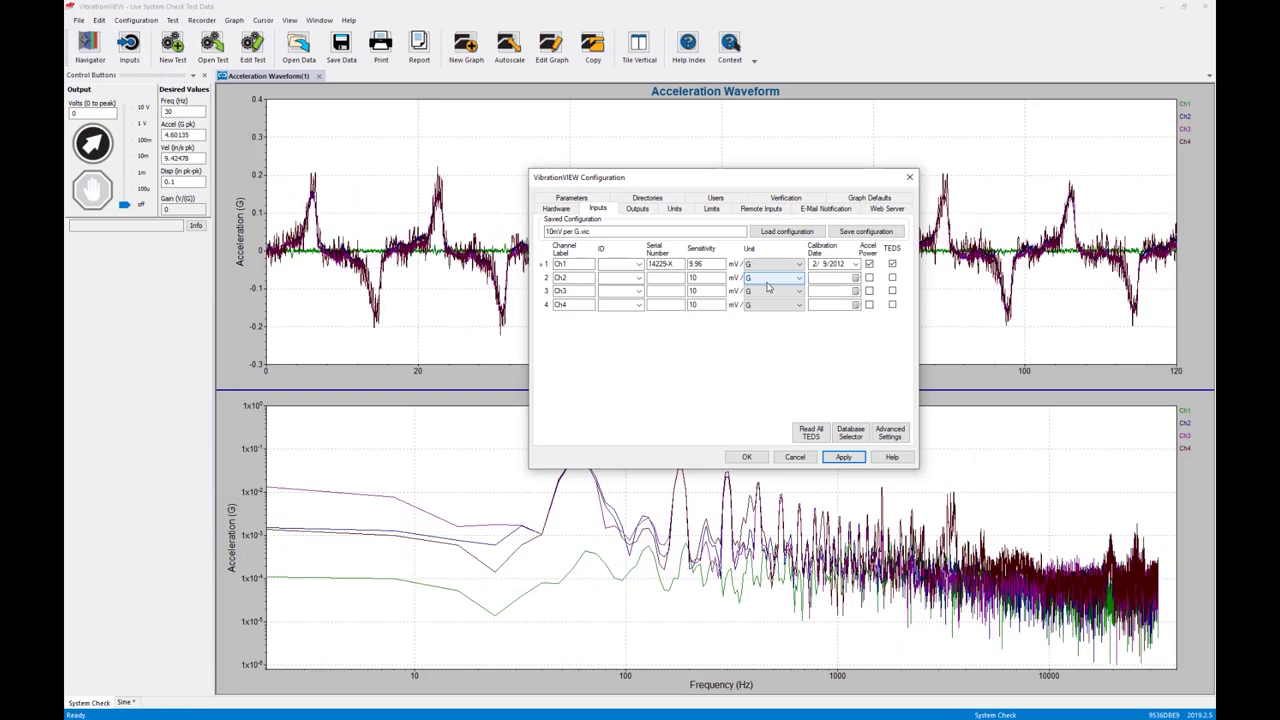
pyautogui.click(889, 435)
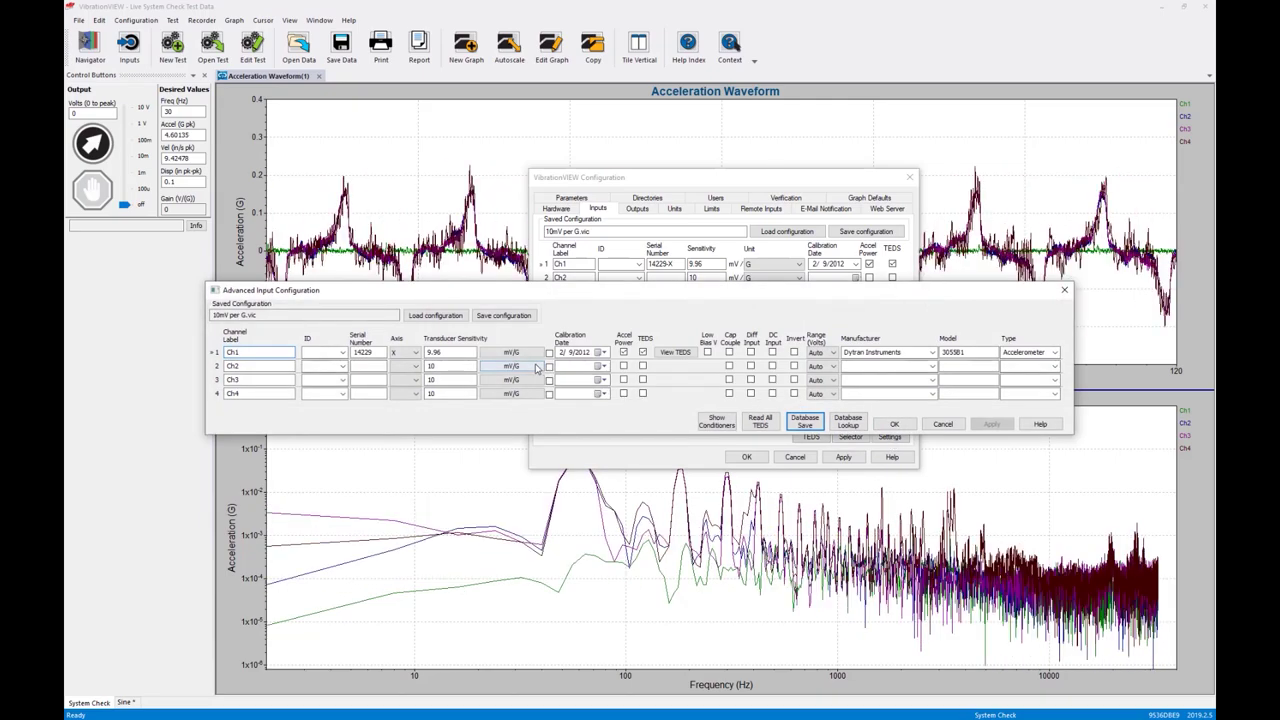
# Set channel 2's sensitivity units to m/s per Volts and select its value 10
pyautogui.click(536, 370)
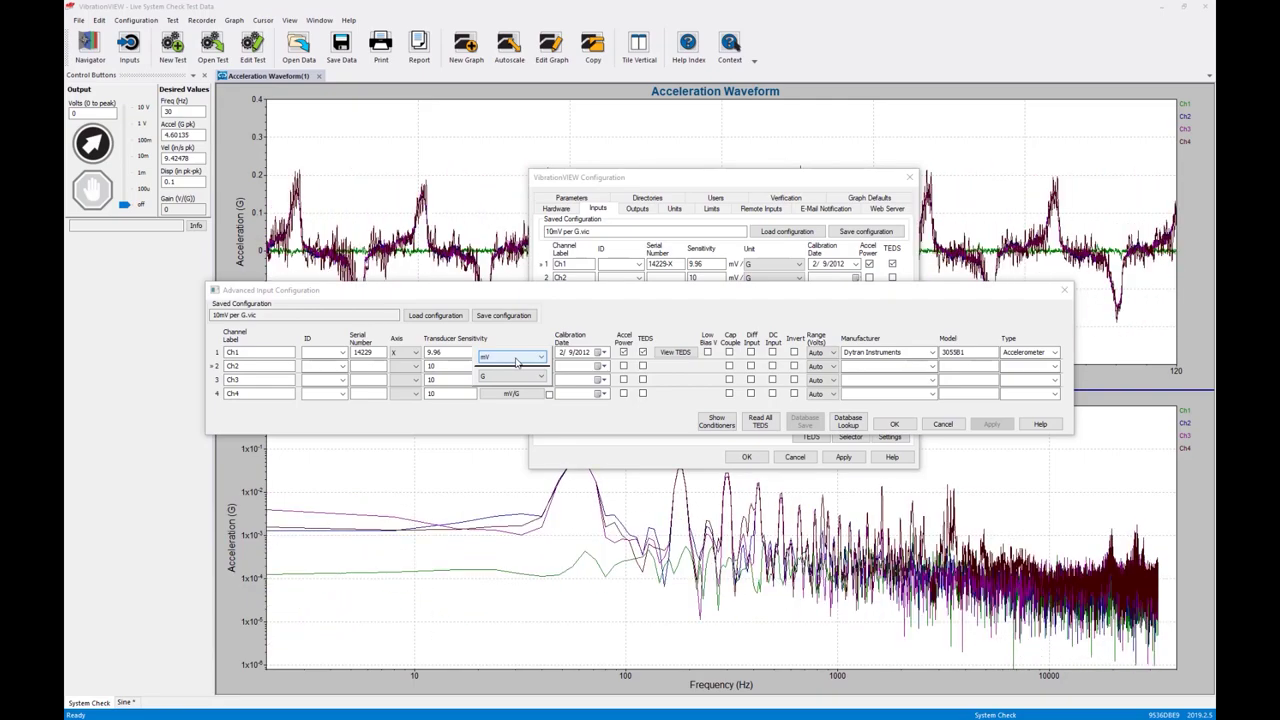
pyautogui.click(516, 362)
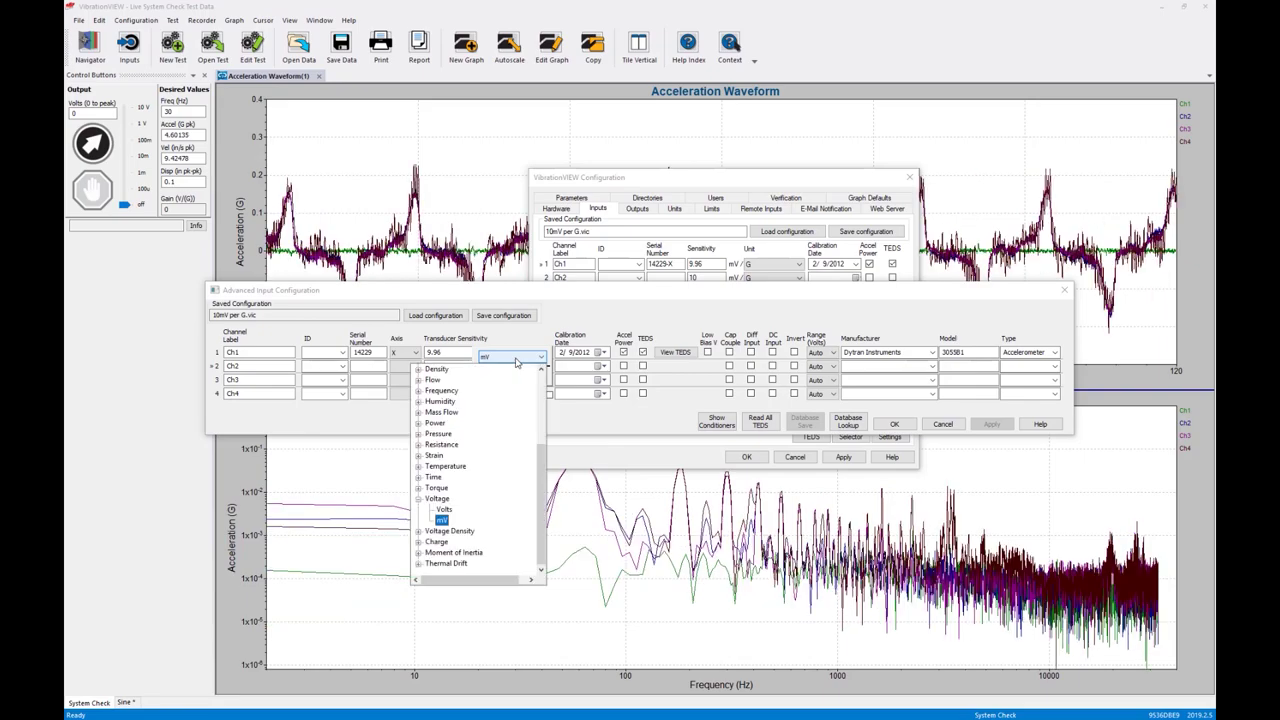
pyautogui.scroll(3, 490, 443)
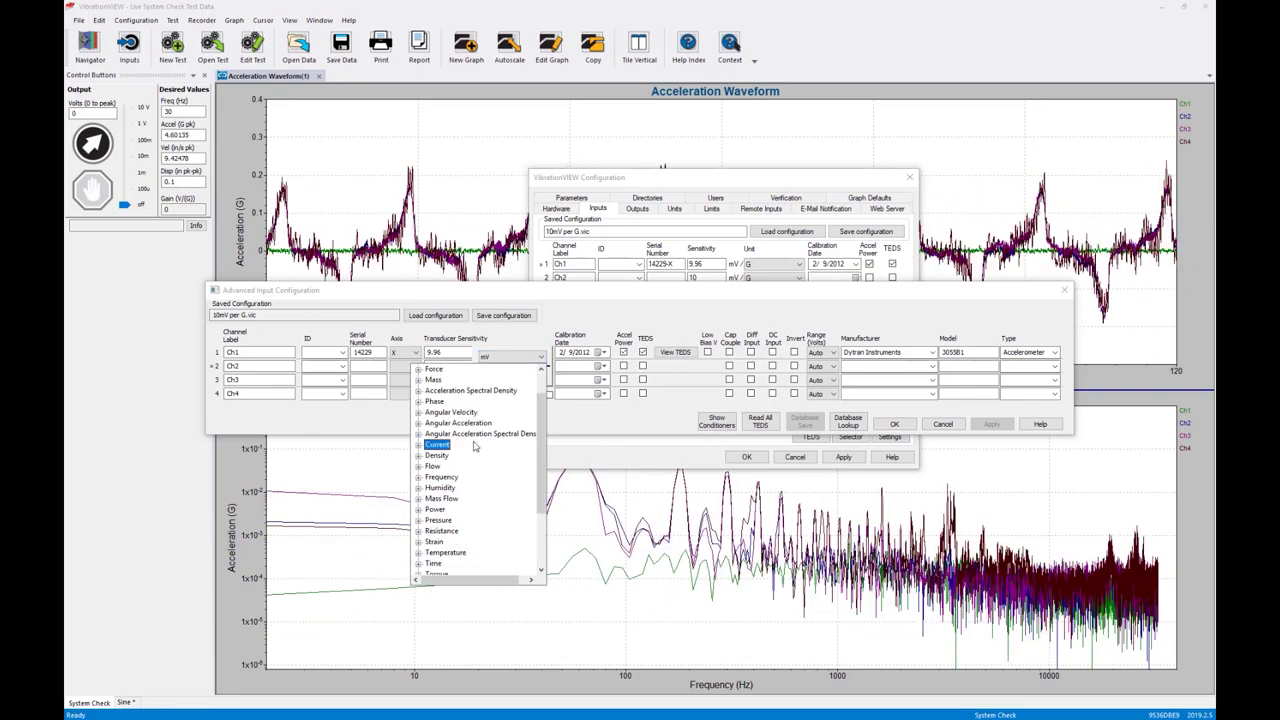
pyautogui.scroll(1, 474, 445)
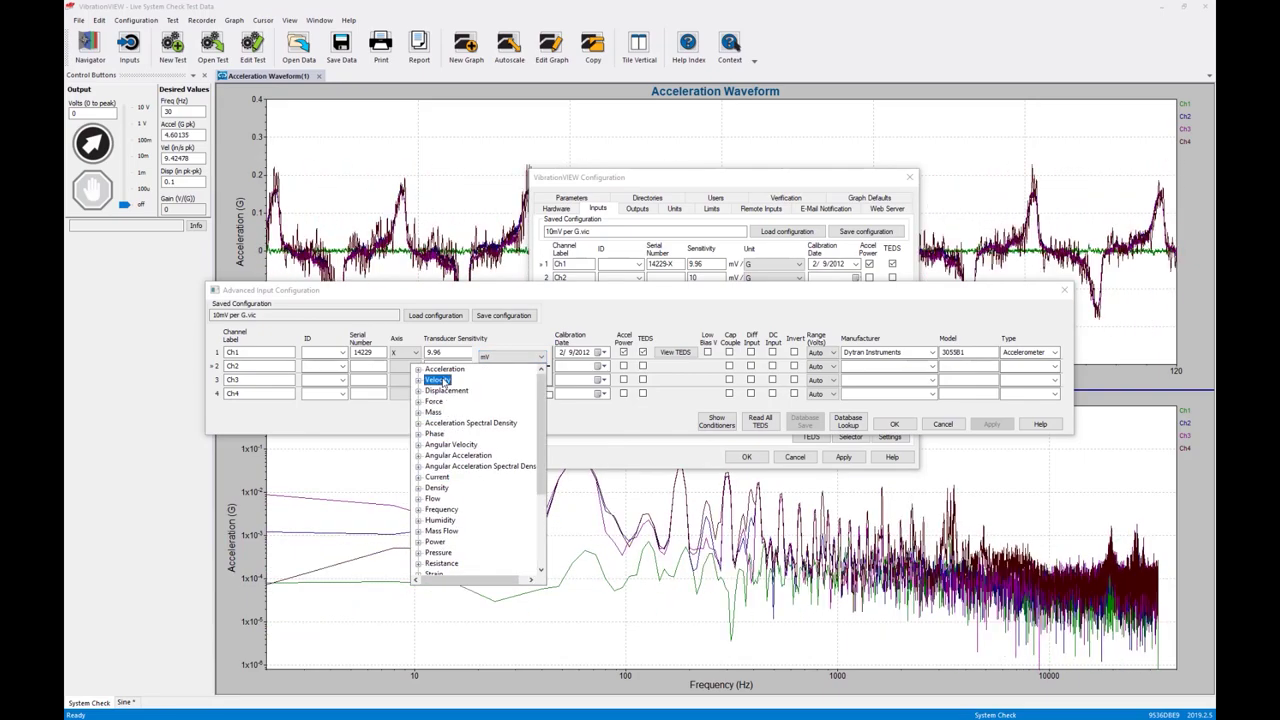
pyautogui.click(440, 382)
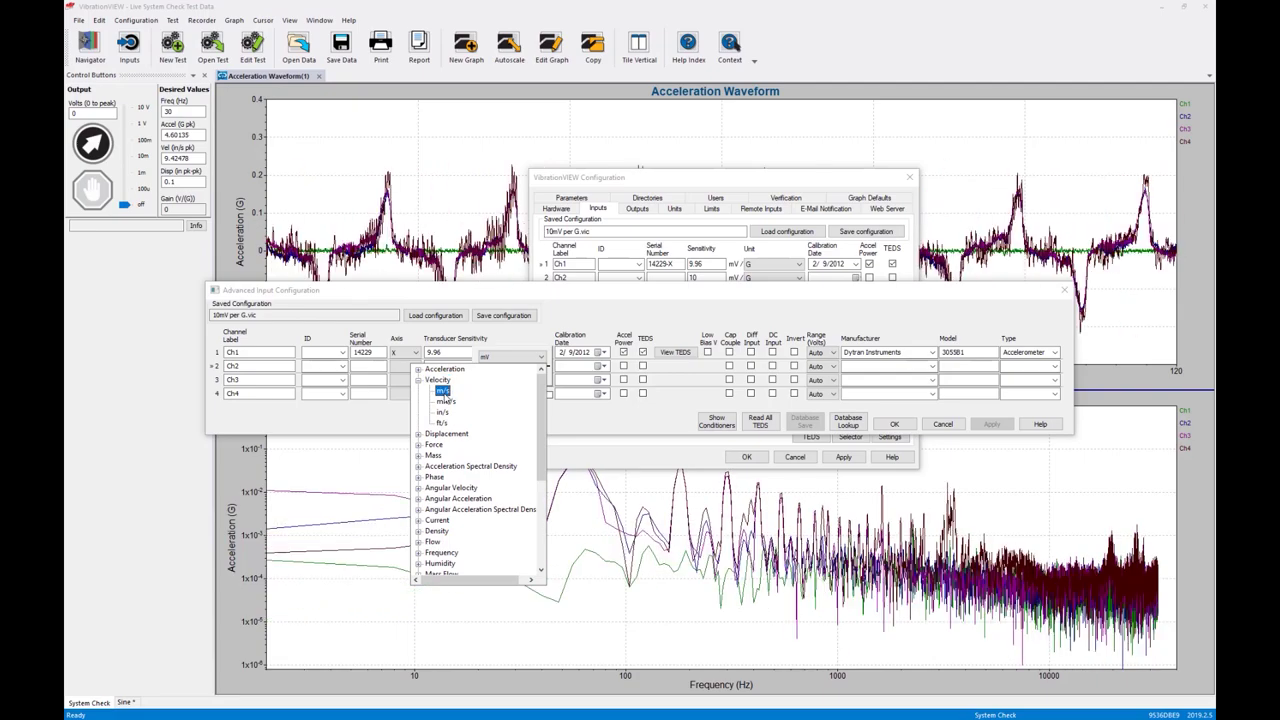
pyautogui.click(443, 391)
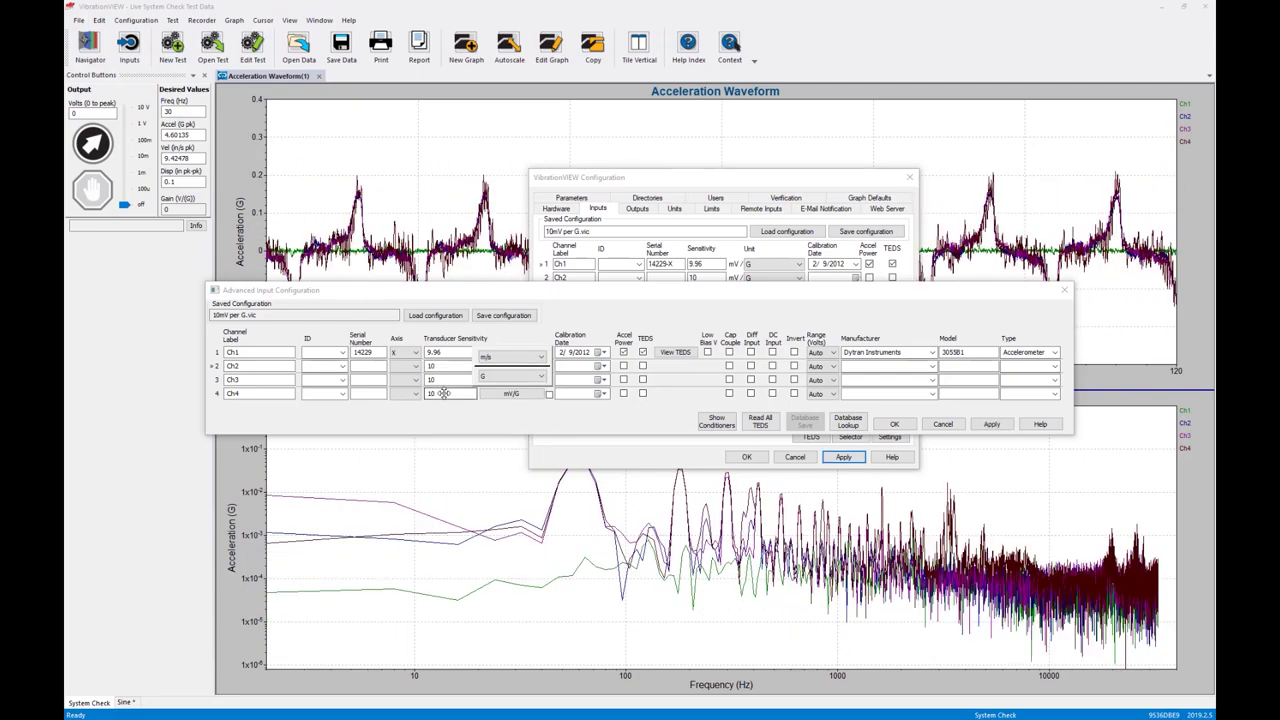
pyautogui.click(493, 378)
pyautogui.scroll(-5, 450, 450)
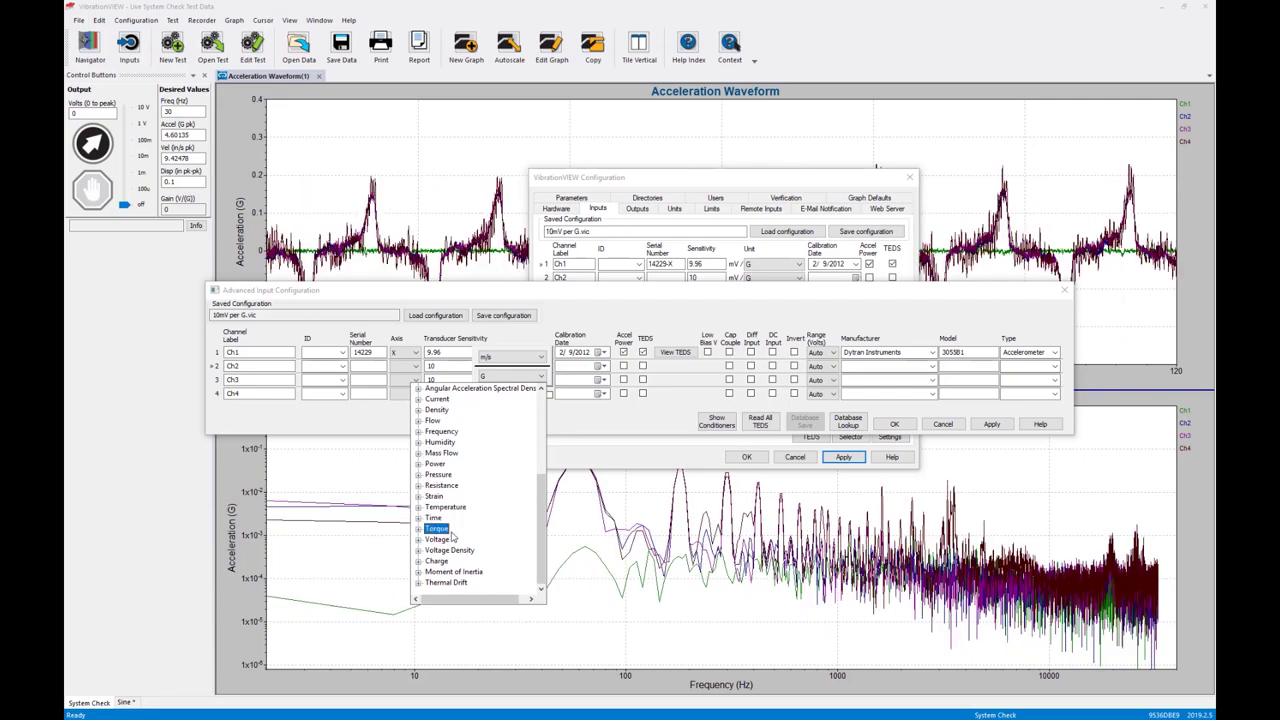
pyautogui.click(419, 539)
pyautogui.click(445, 534)
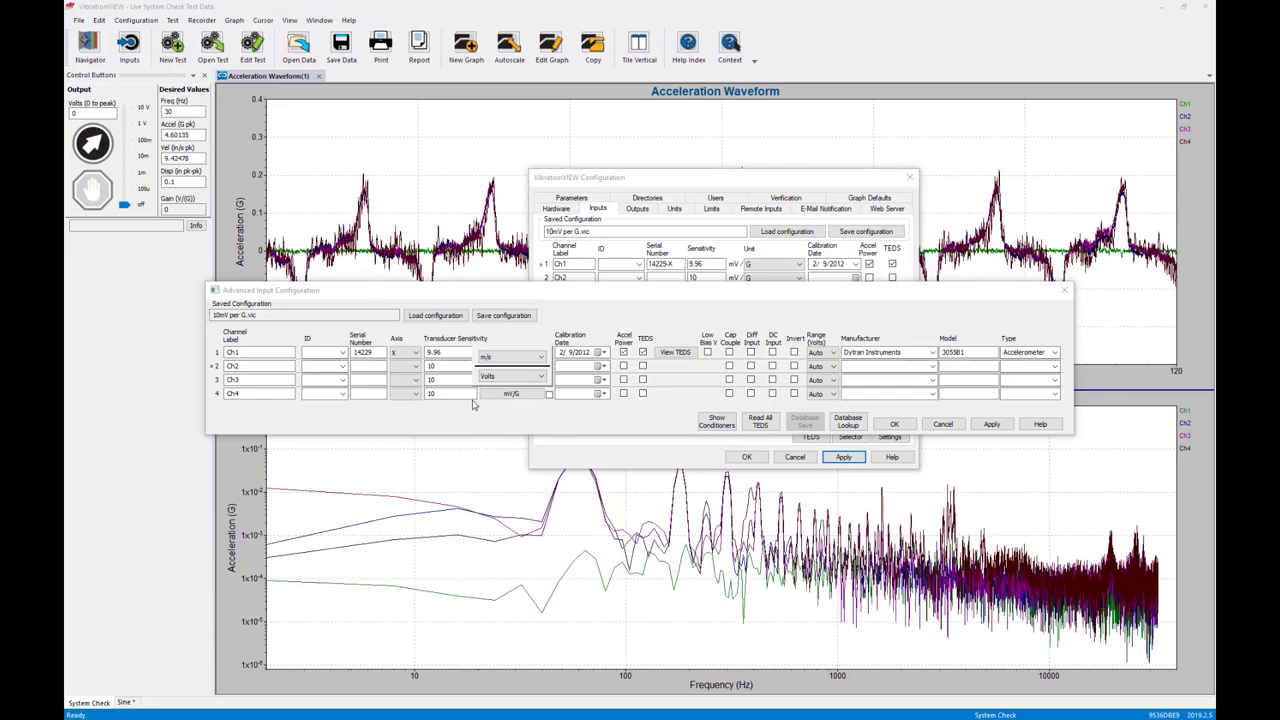
pyautogui.click(446, 367)
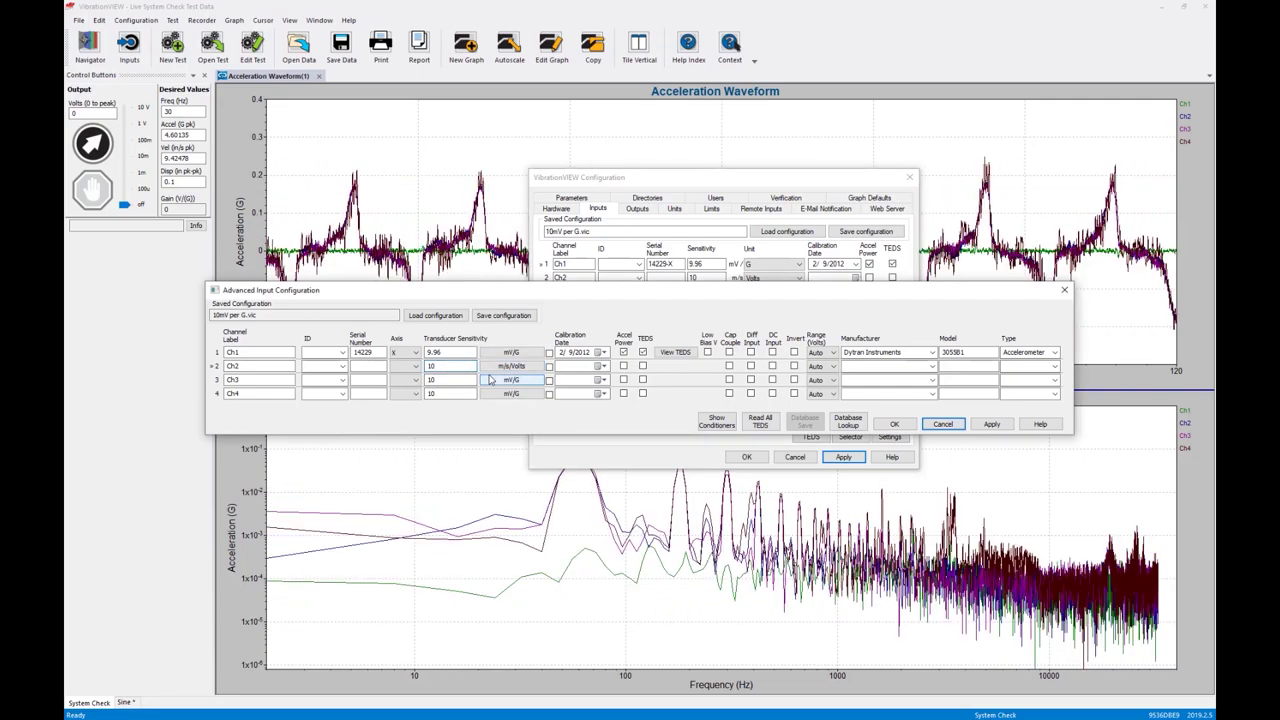
pyautogui.moveTo(445, 367); pyautogui.dragTo(393, 368)
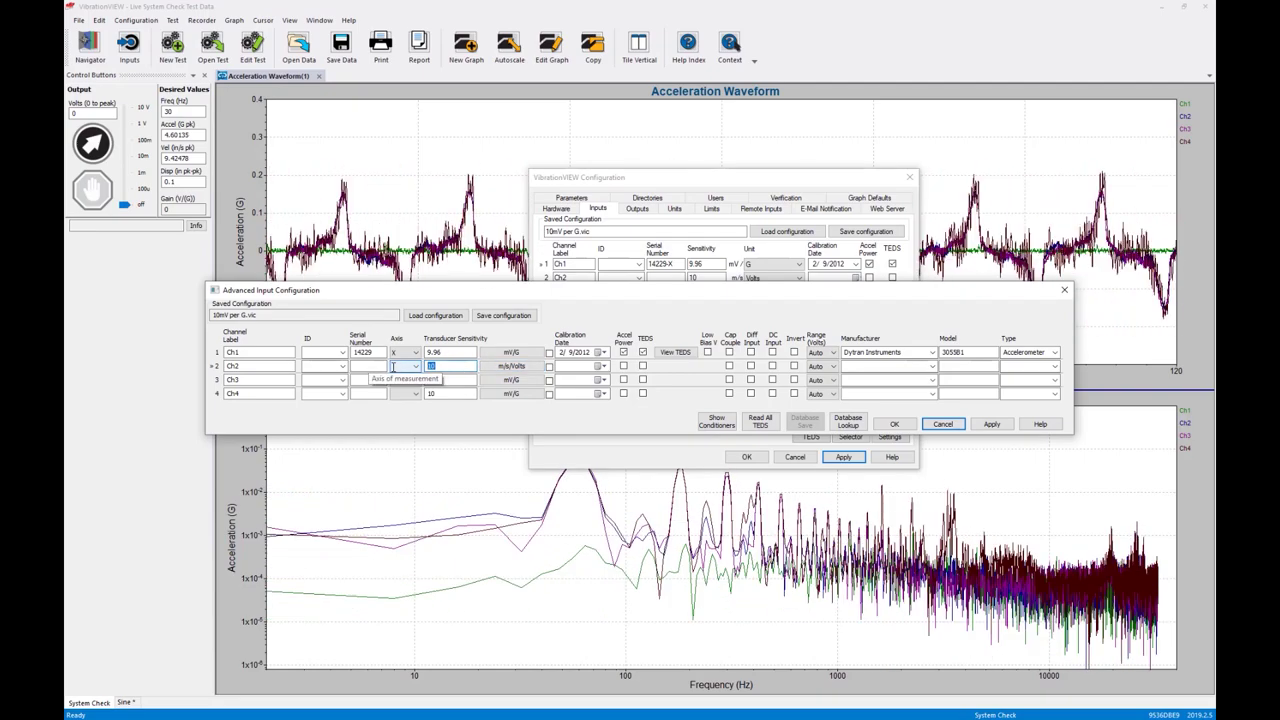
# Enter 1 as channel 2's sensitivity and set channel 3's measured unit to mm
pyautogui.write('1')
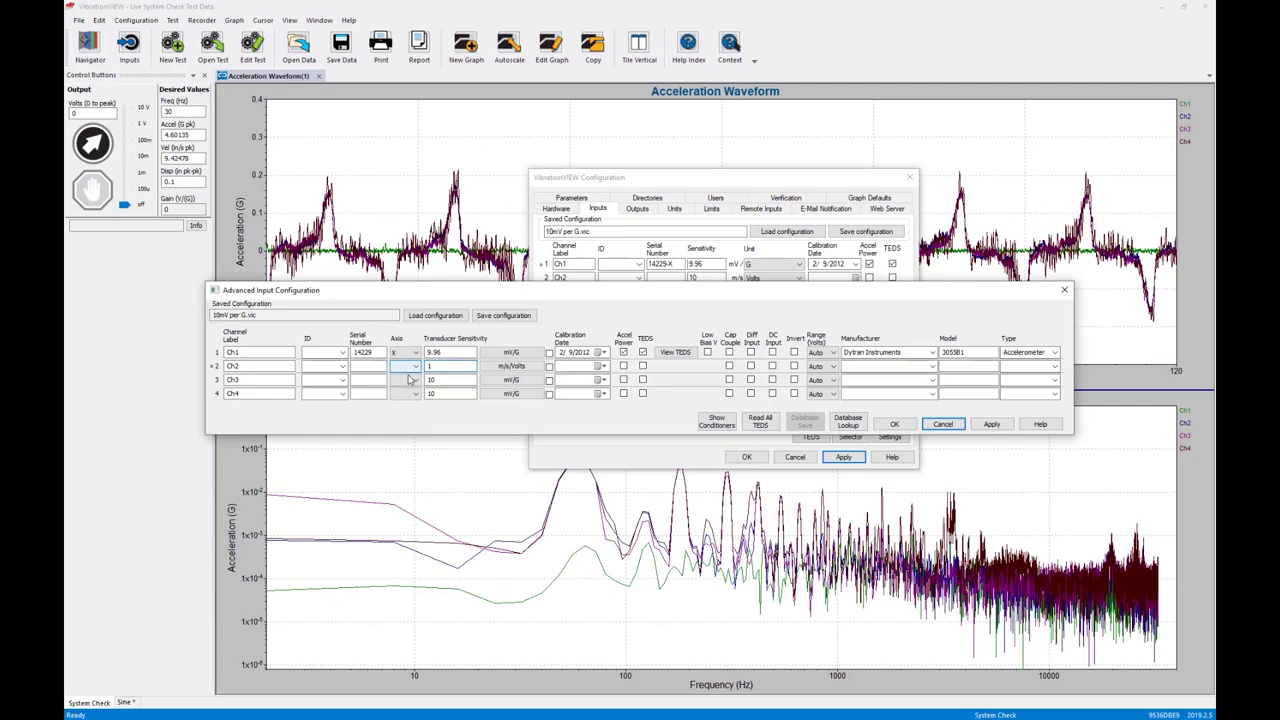
pyautogui.moveTo(412, 381); pyautogui.dragTo(466, 382)
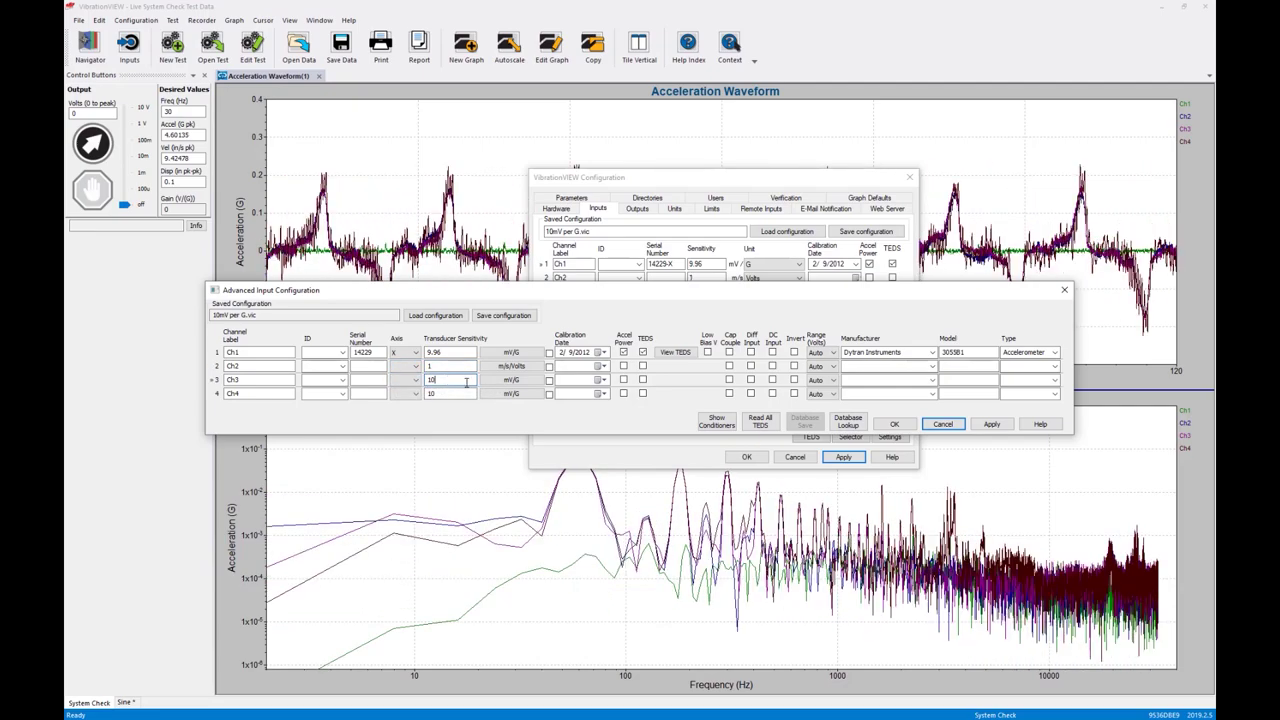
pyautogui.click(511, 381)
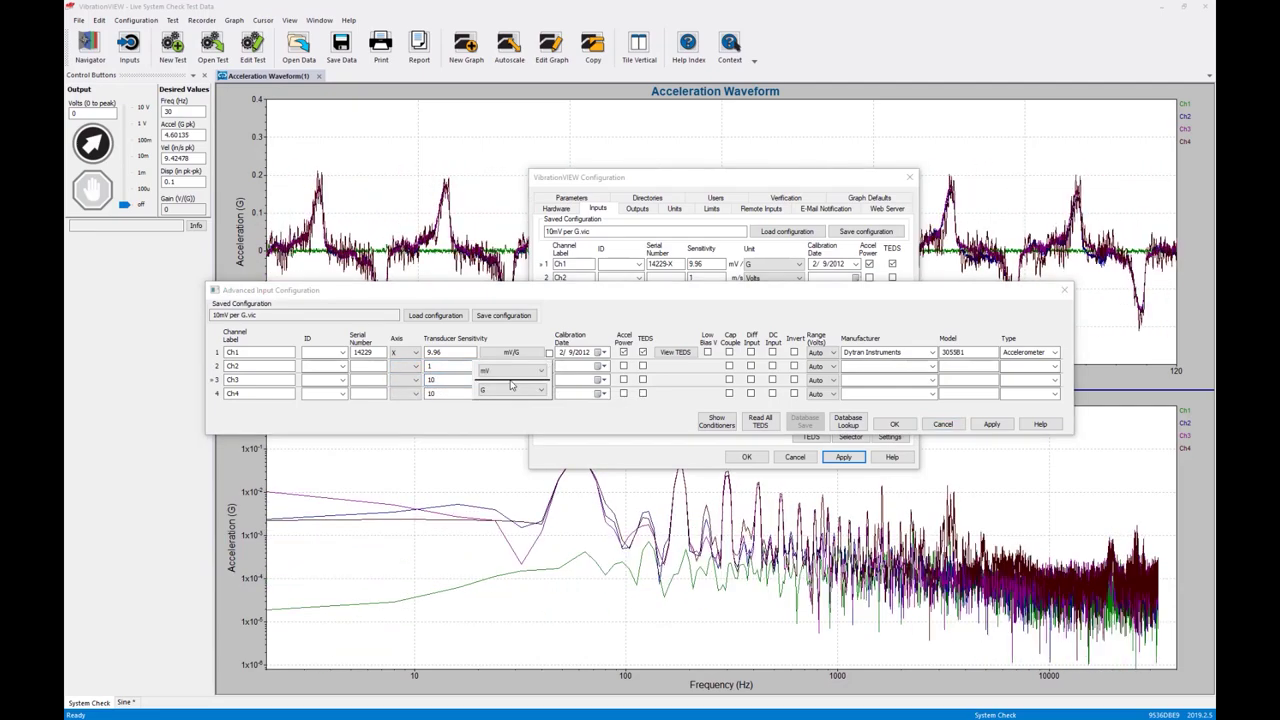
pyautogui.click(512, 371)
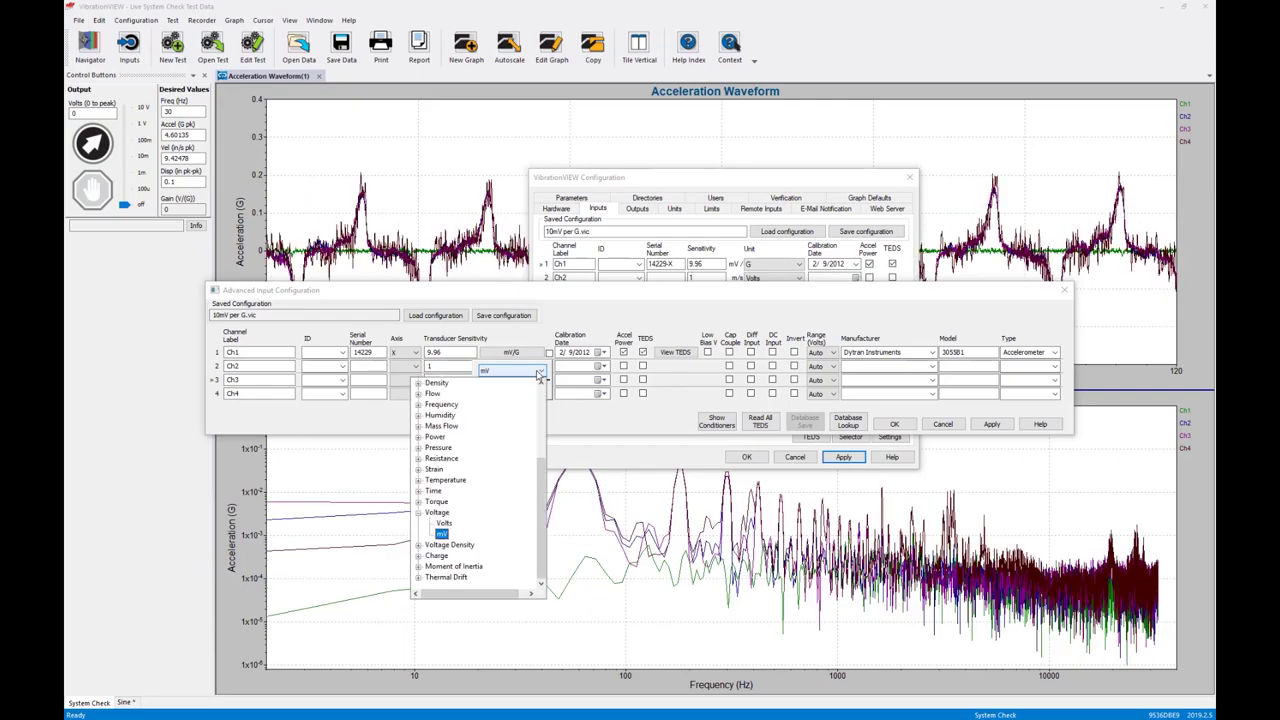
pyautogui.scroll(4, 465, 410)
pyautogui.click(457, 405)
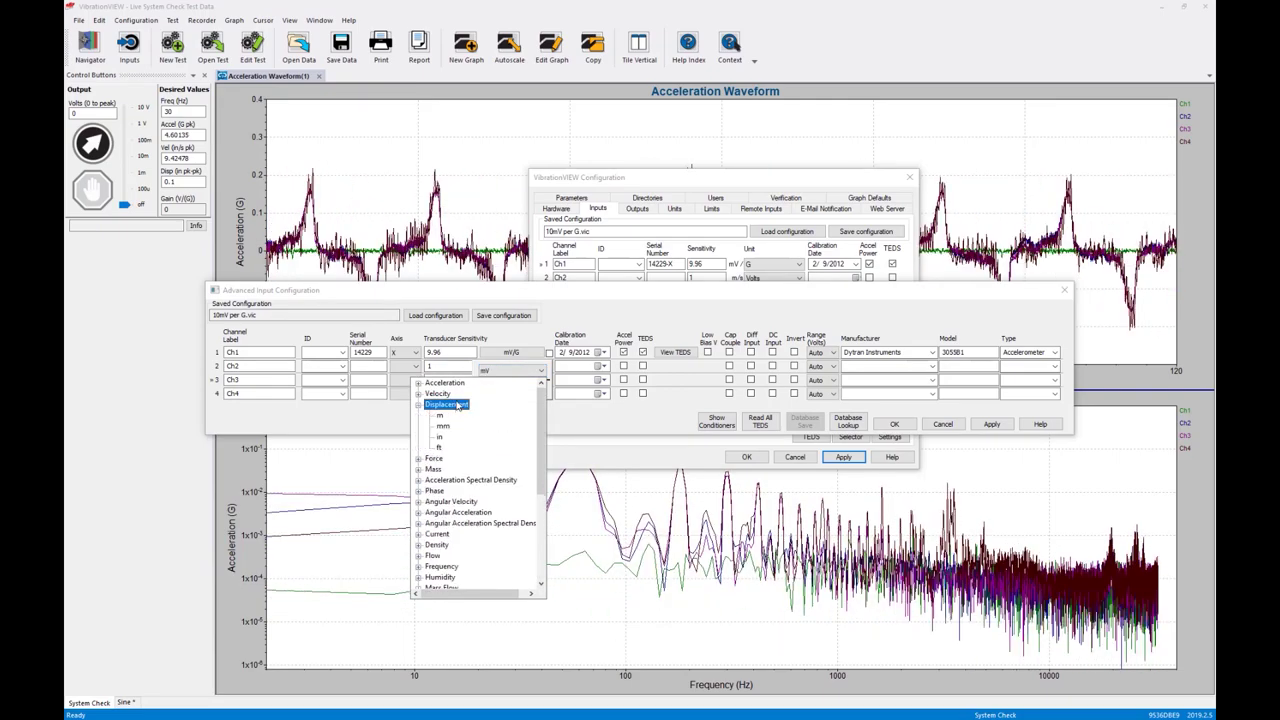
pyautogui.click(443, 426)
# Make channel 3's reference unit Volts and enter sensitivity 10
pyautogui.click(496, 391)
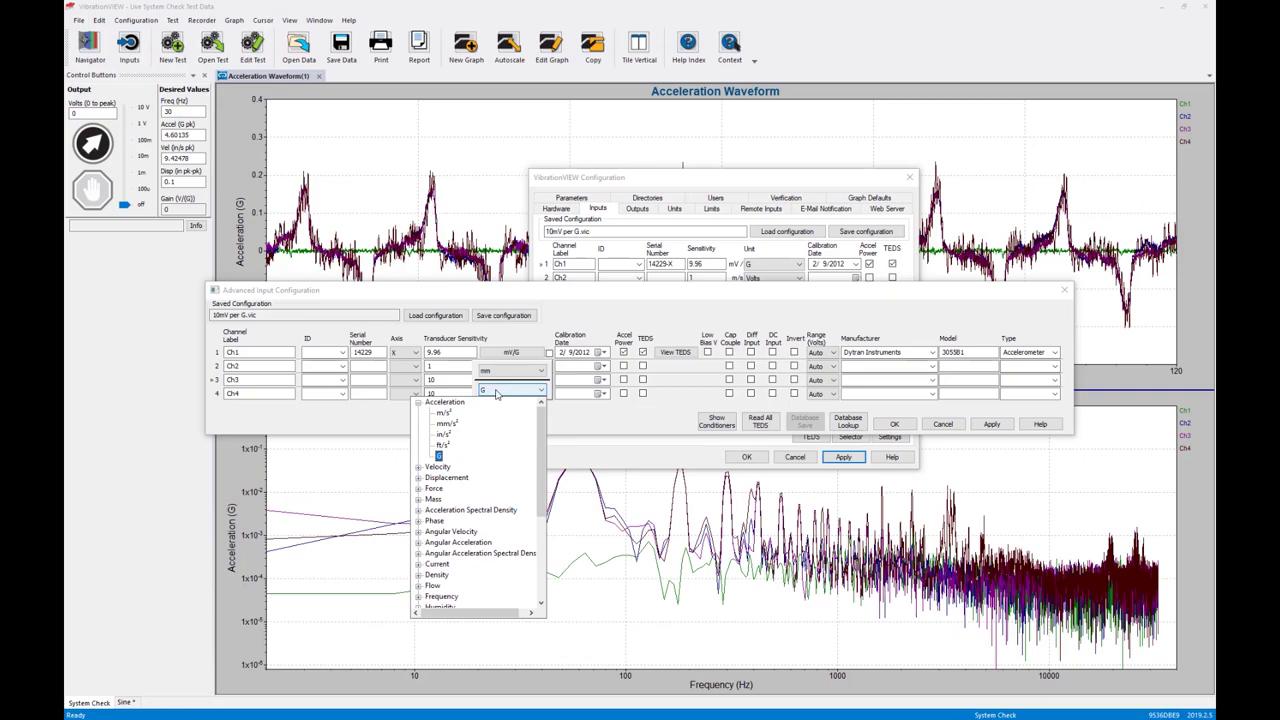
pyautogui.scroll(-5, 480, 450)
pyautogui.click(437, 540)
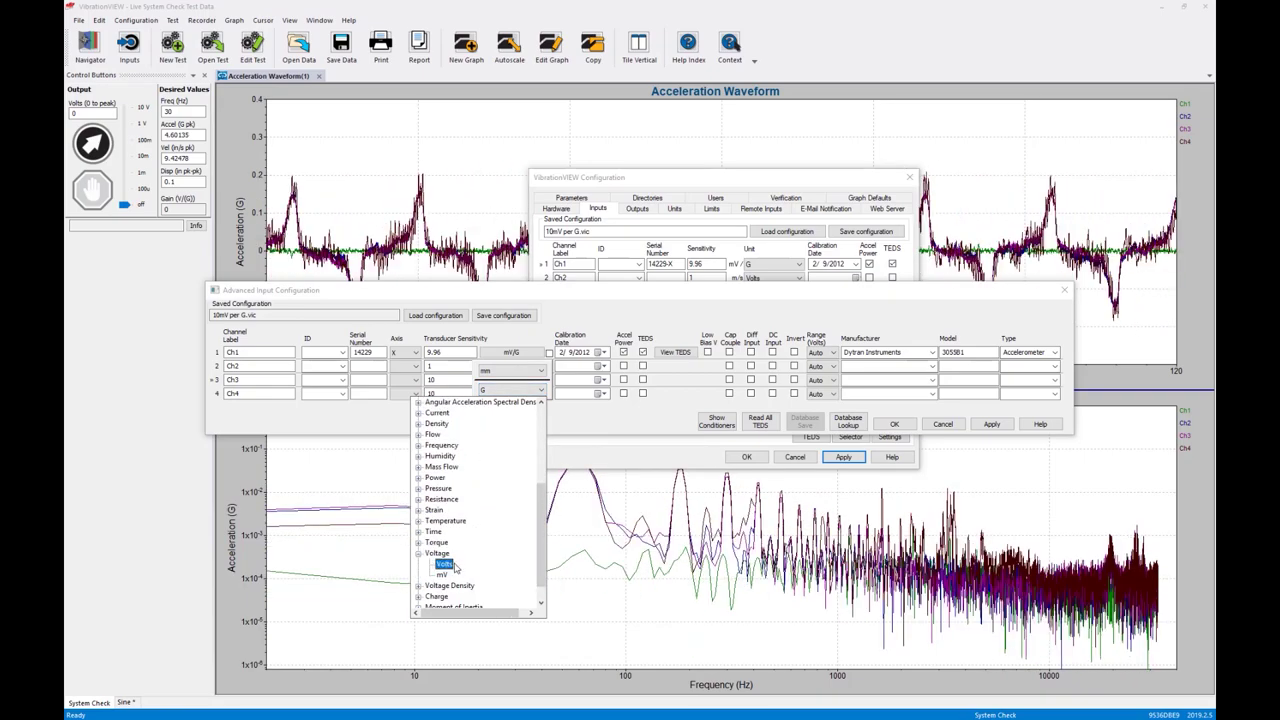
pyautogui.click(455, 567)
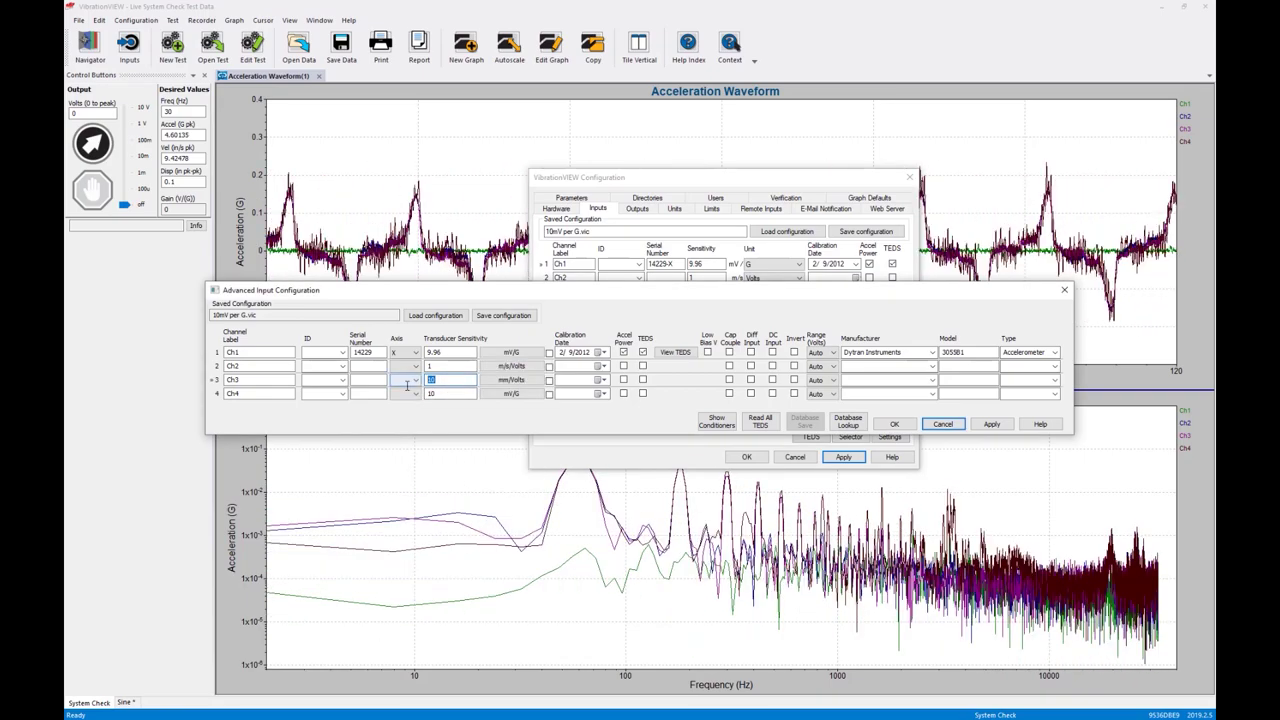
pyautogui.write('10')
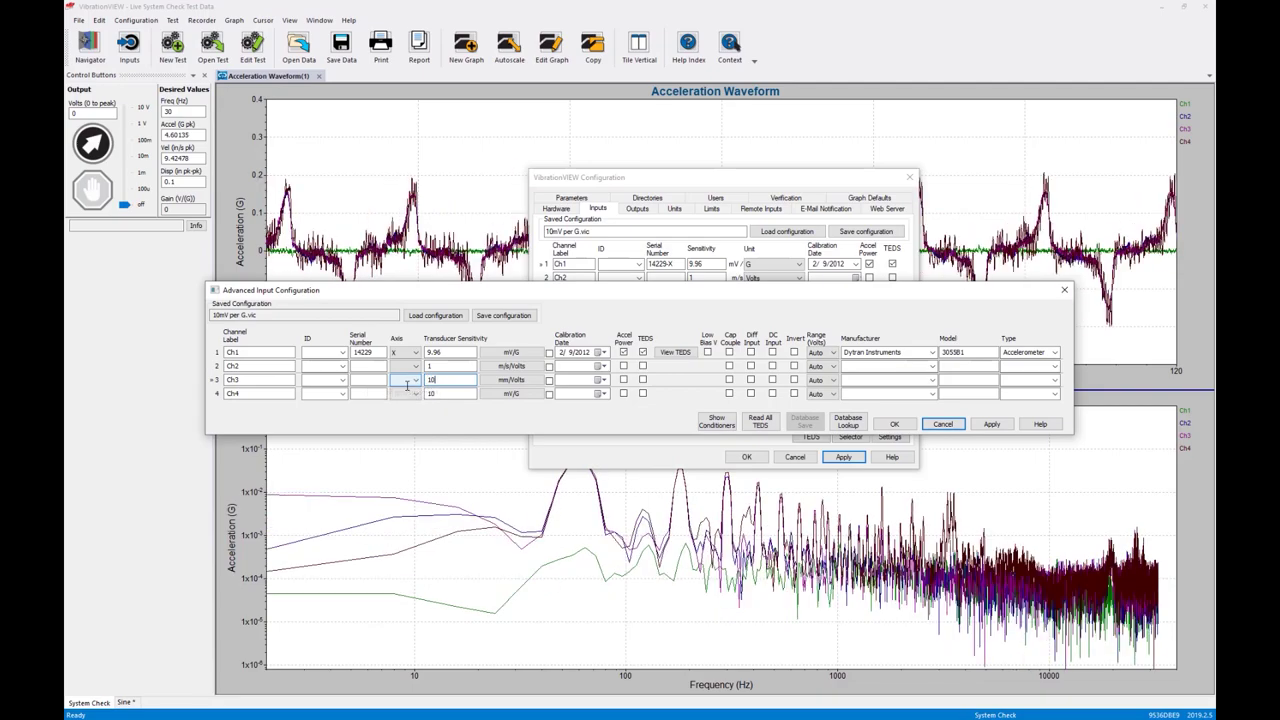
# Set channel 4's sensitivity to 500 m/s² per Volts
pyautogui.click(521, 396)
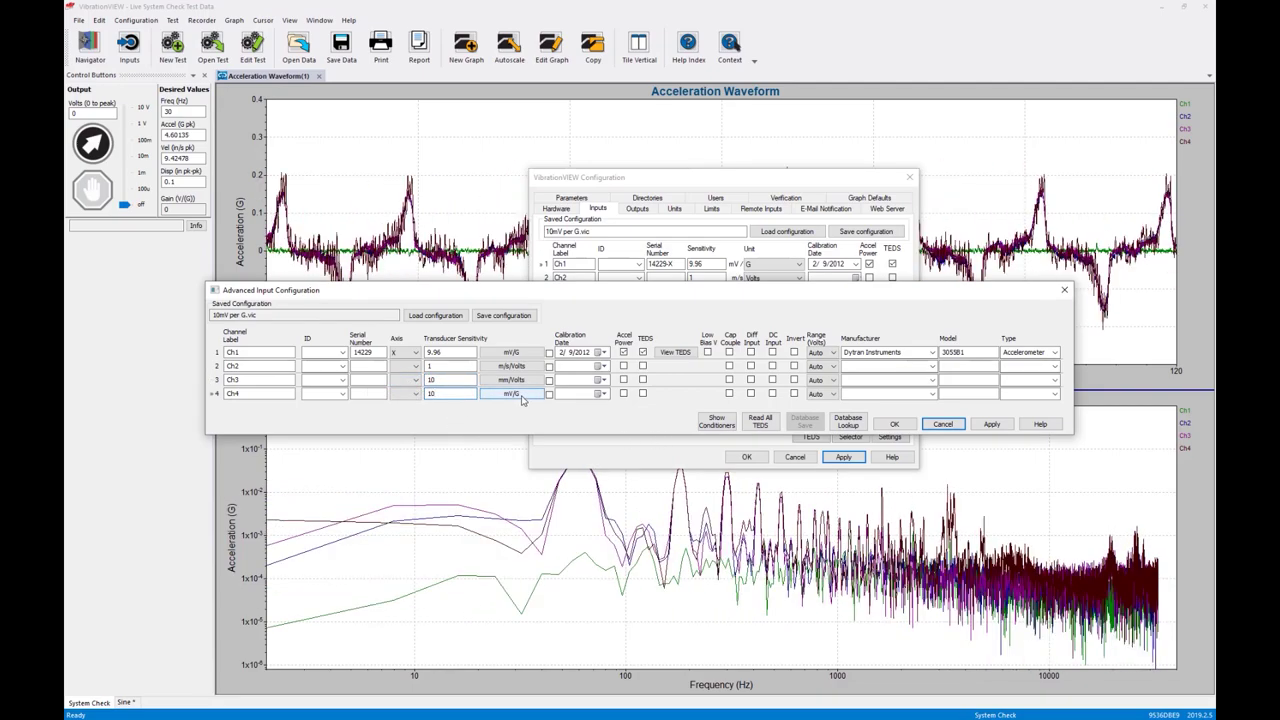
pyautogui.click(521, 399)
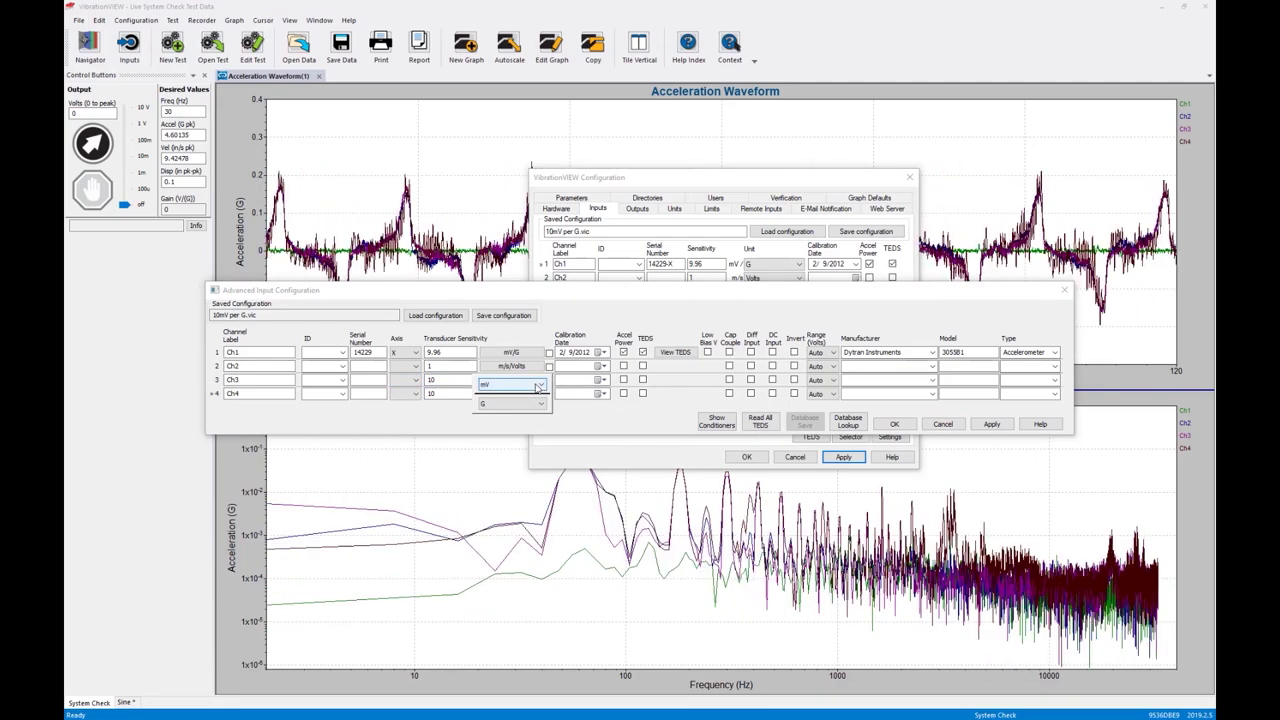
pyautogui.click(538, 388)
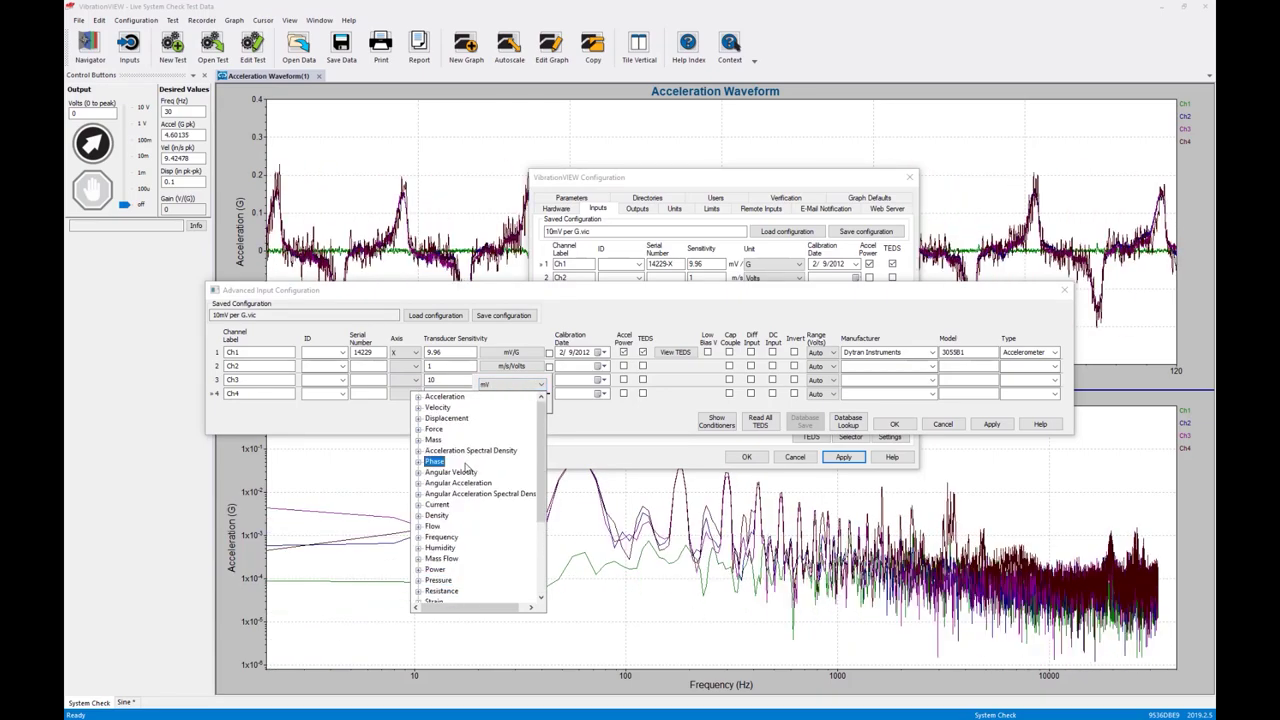
pyautogui.click(444, 396)
pyautogui.click(463, 407)
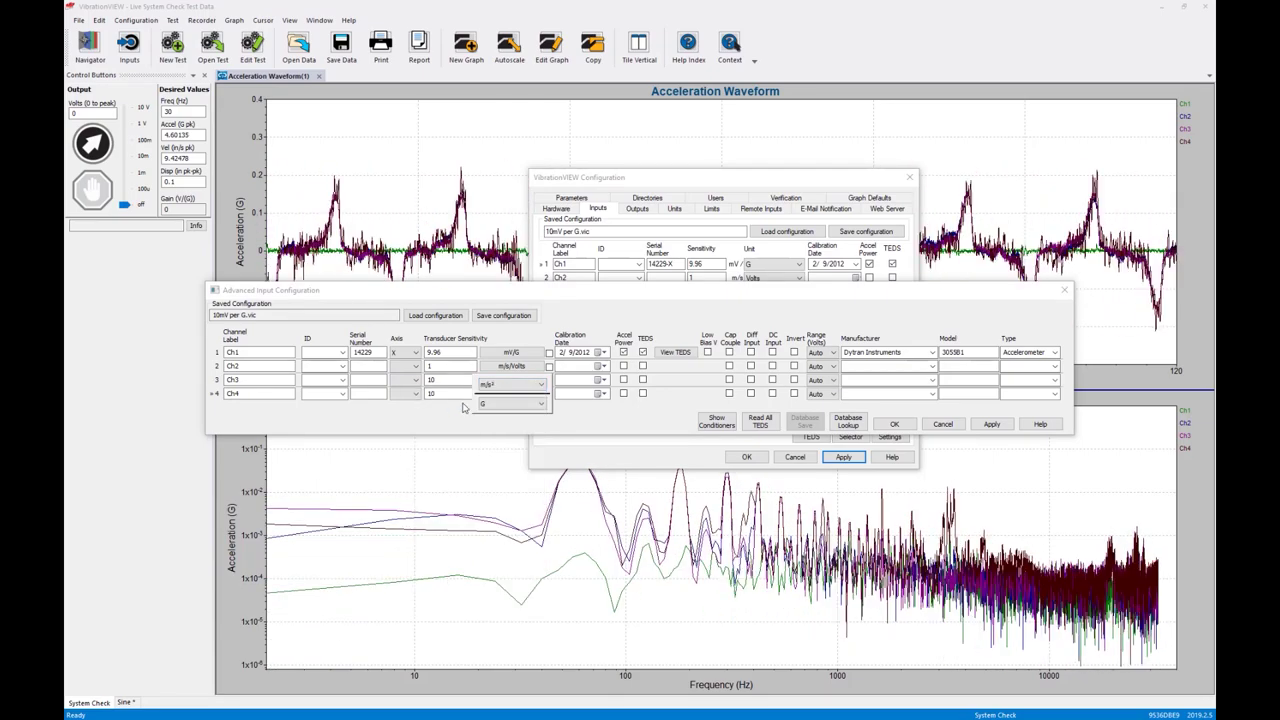
pyautogui.click(505, 403)
pyautogui.scroll(-3, 471, 540)
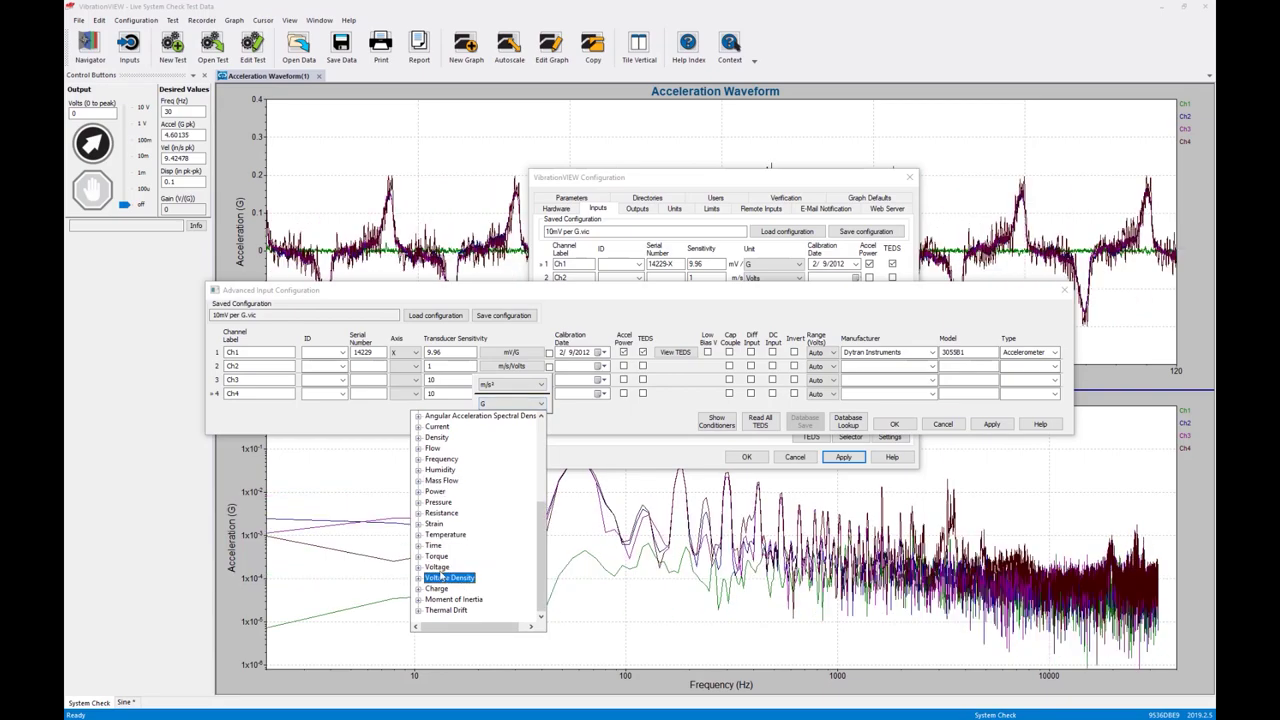
pyautogui.click(437, 567)
pyautogui.click(443, 414)
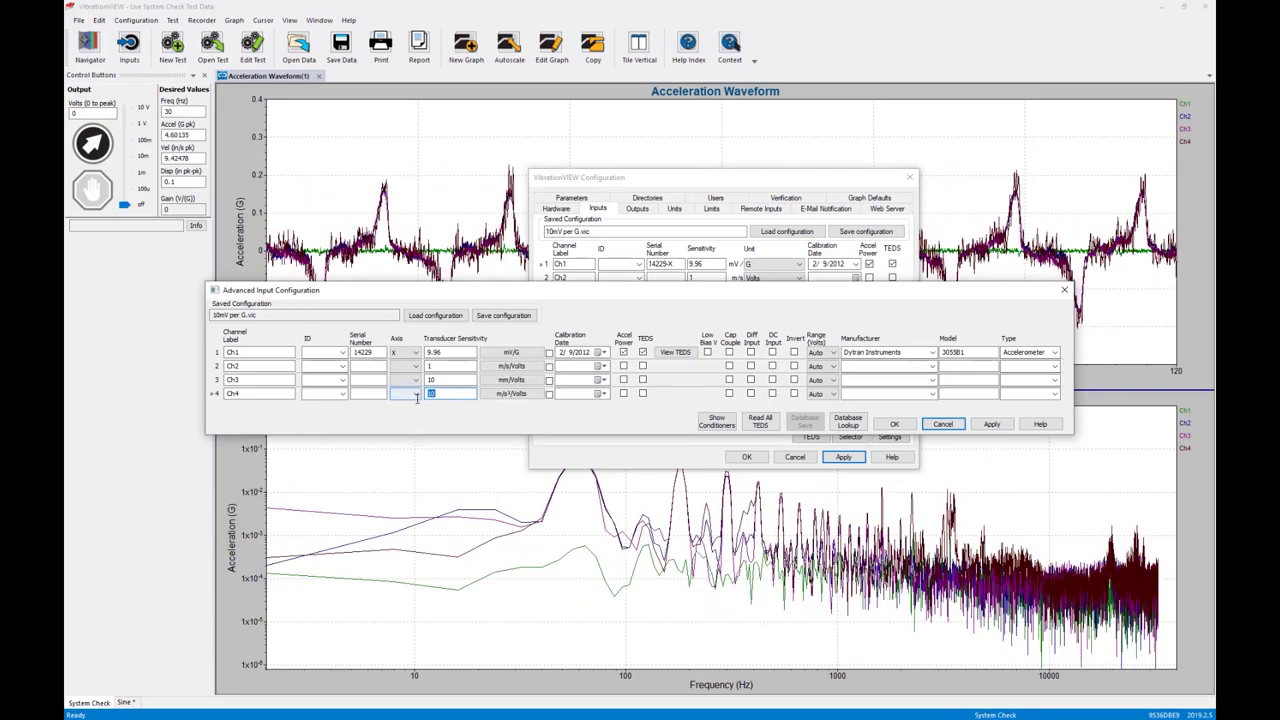
pyautogui.write('500')
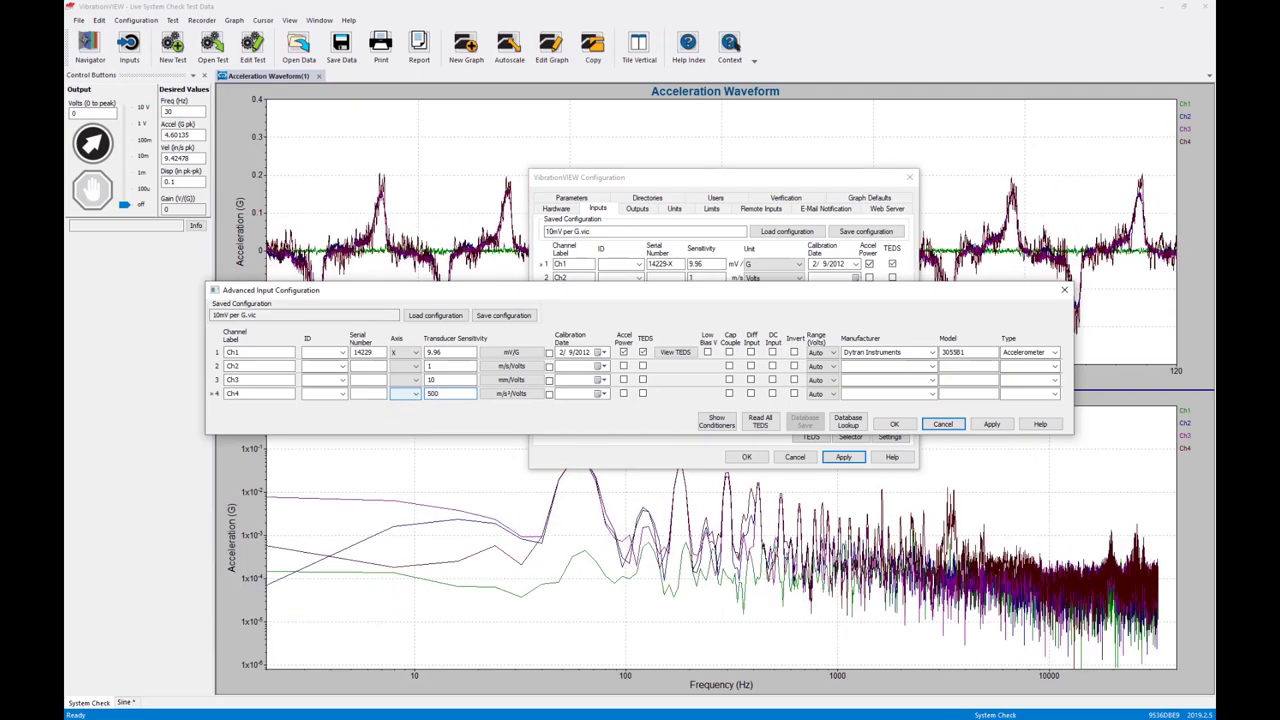
# Apply the inputs as a new configuration, close the dialogs and TEDS prompt, and start the system check
pyautogui.click(991, 424)
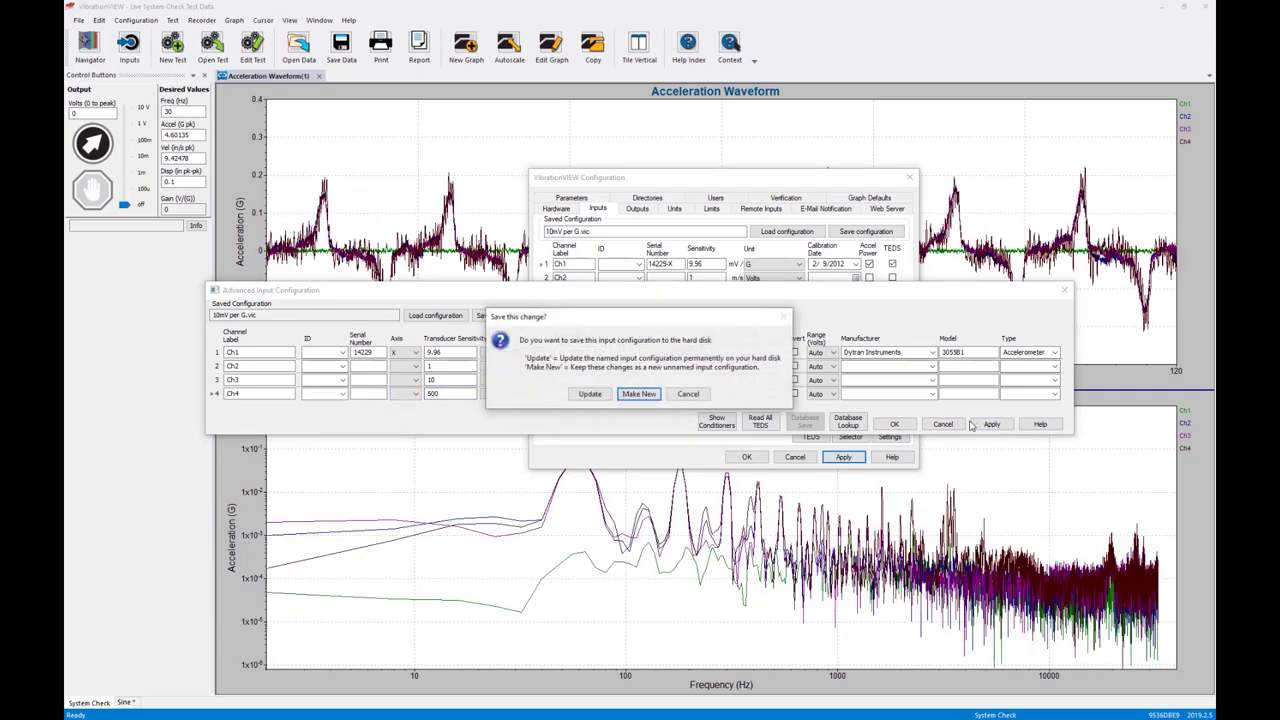
pyautogui.click(641, 395)
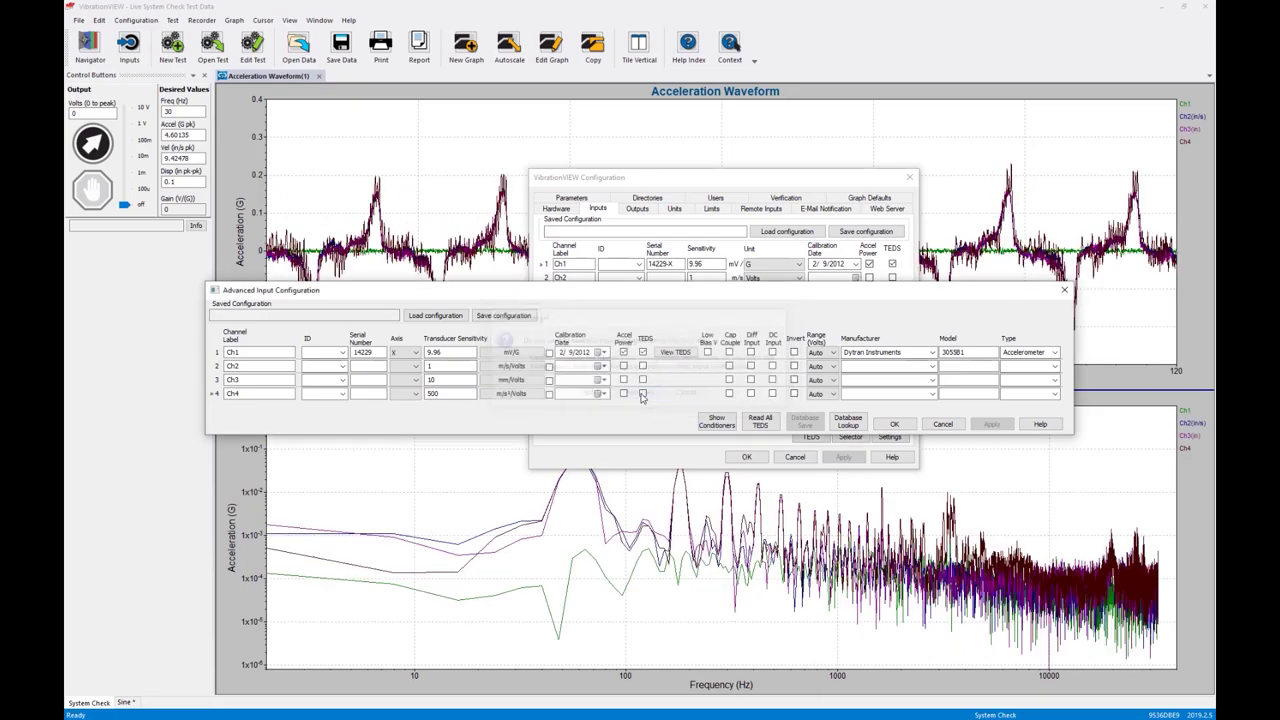
pyautogui.click(894, 424)
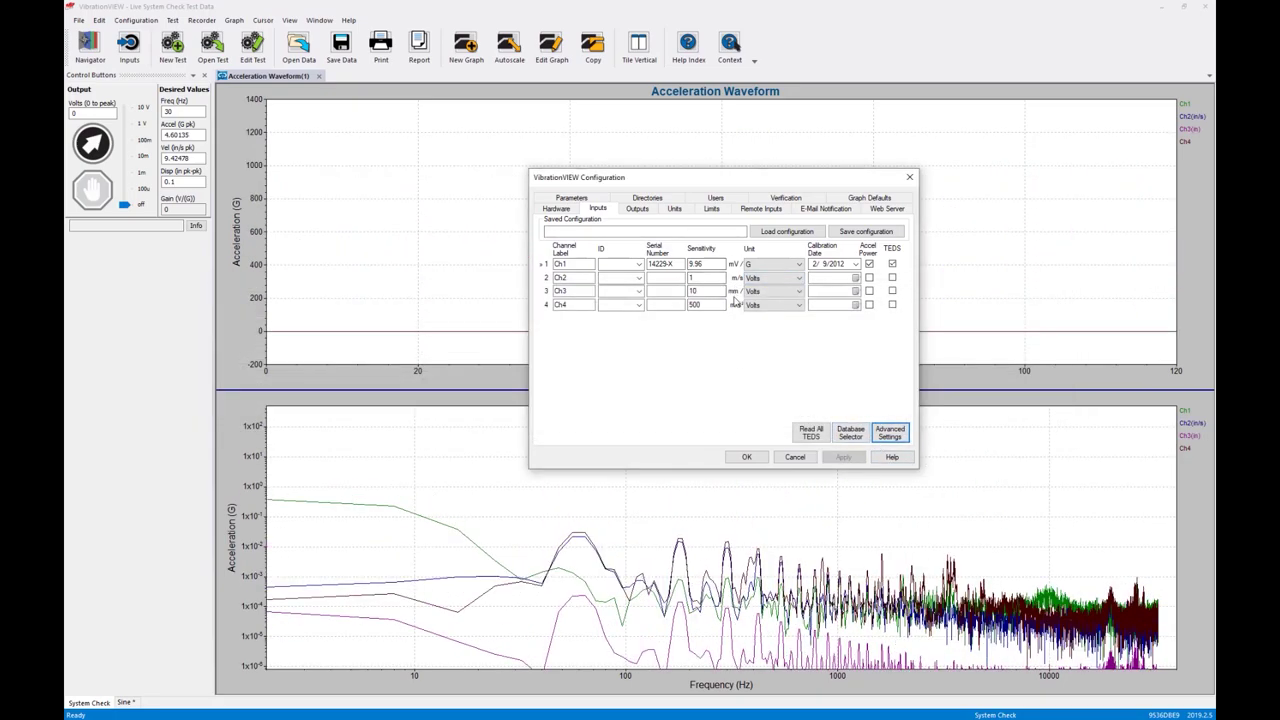
pyautogui.click(746, 458)
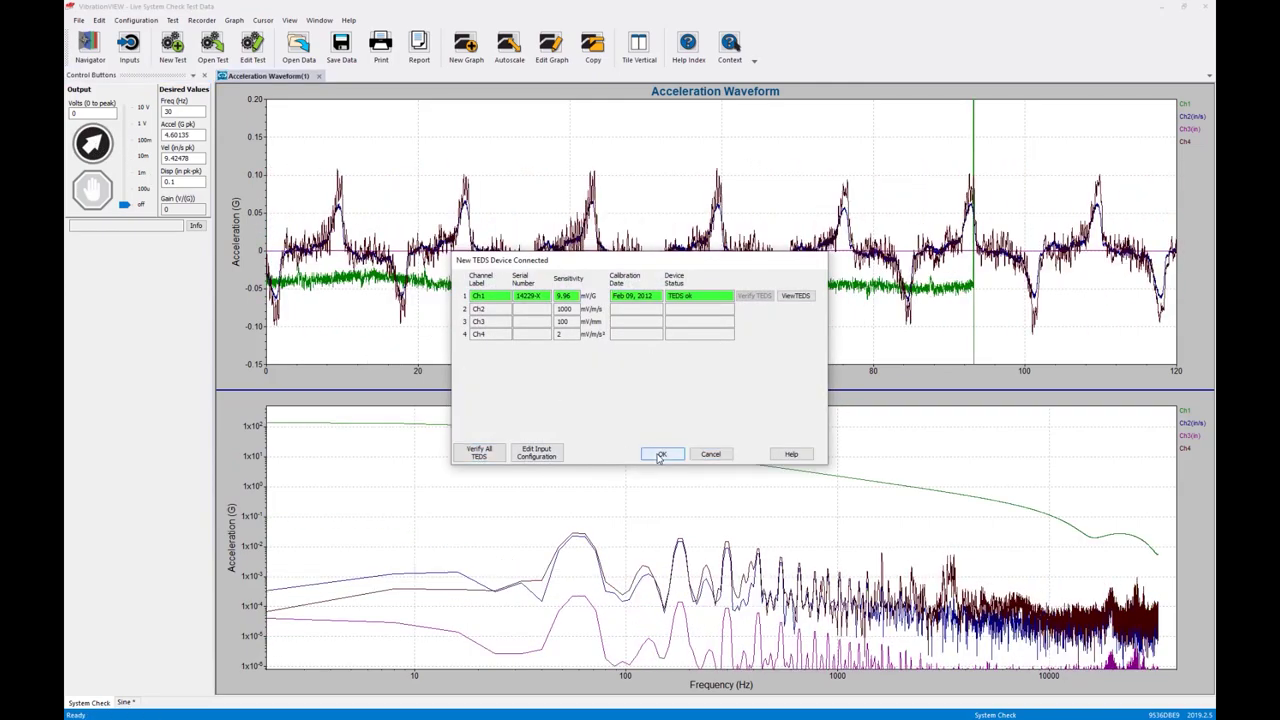
pyautogui.click(662, 454)
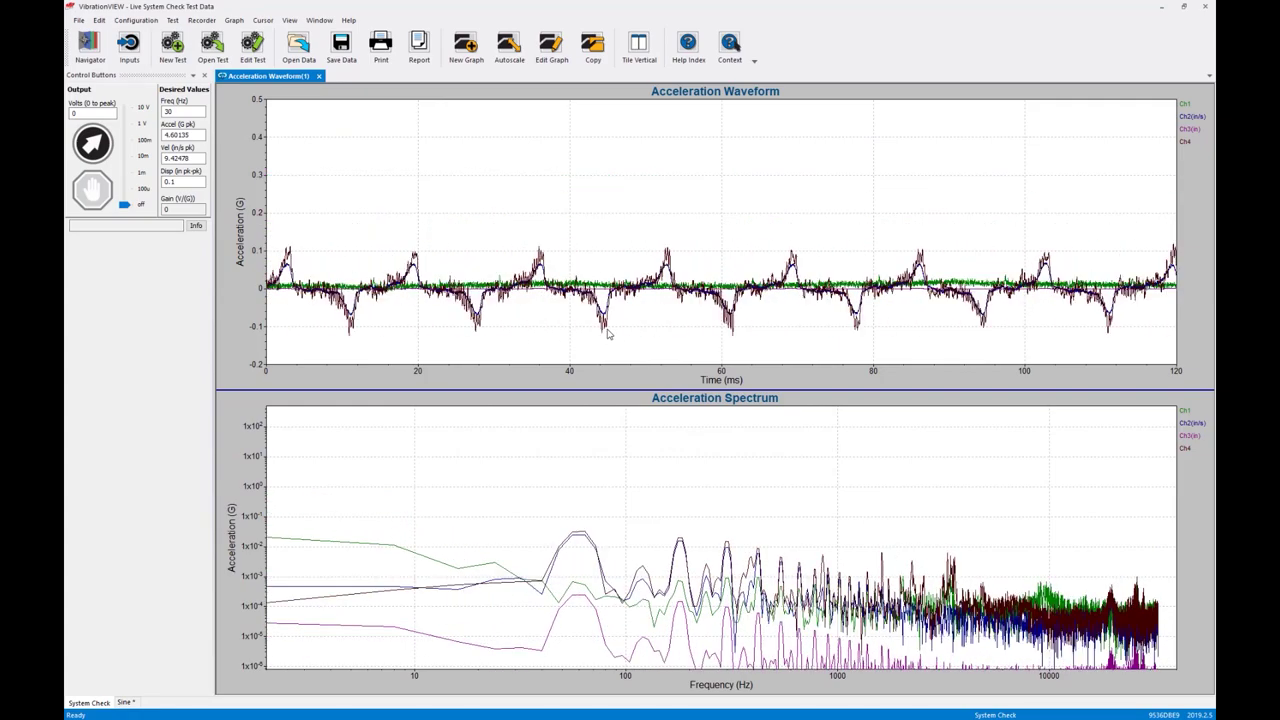
pyautogui.click(91, 133)
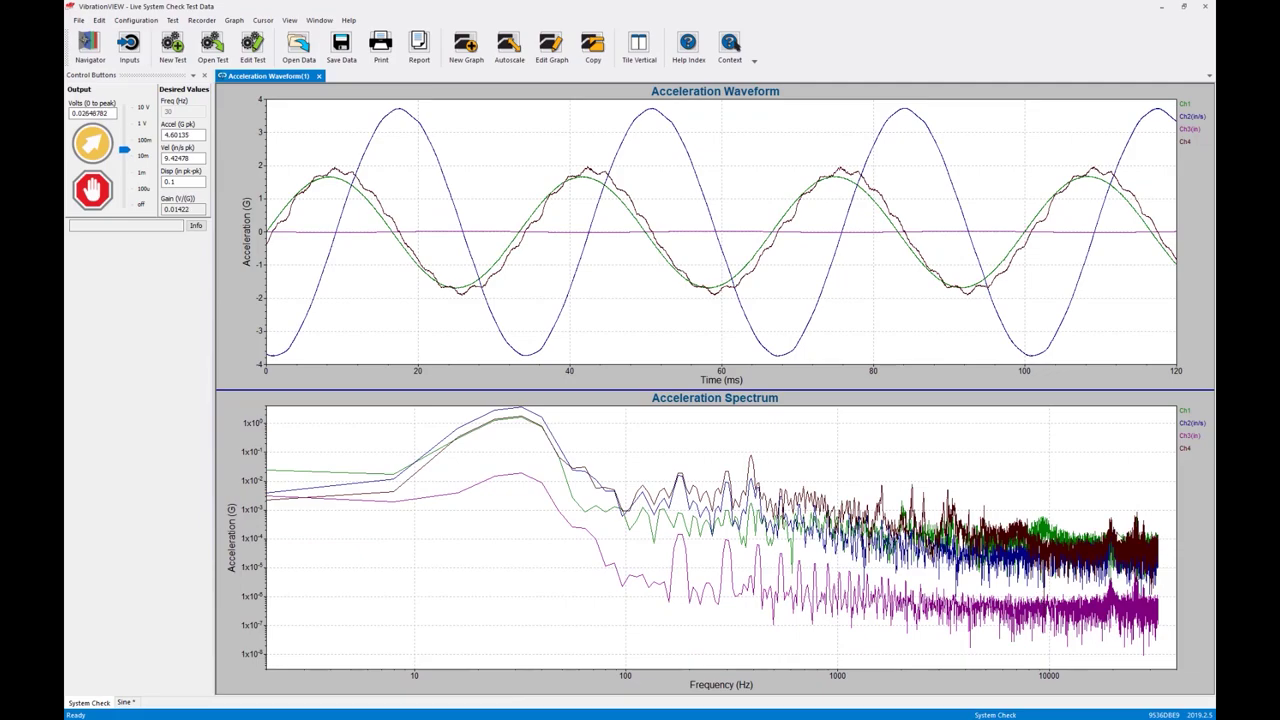
# Stop the 30 Hz system check once the sine responses appear, then switch to the Sine test
pyautogui.moveTo(1049, 606)
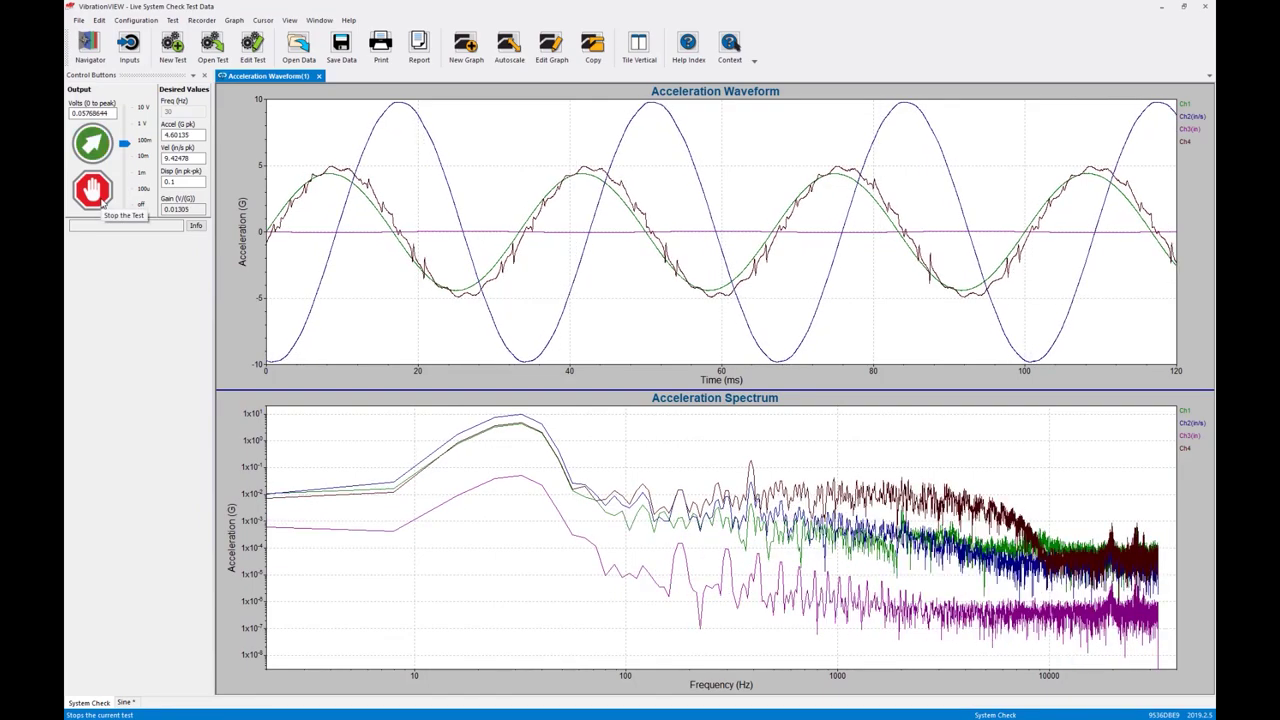
pyautogui.click(101, 202)
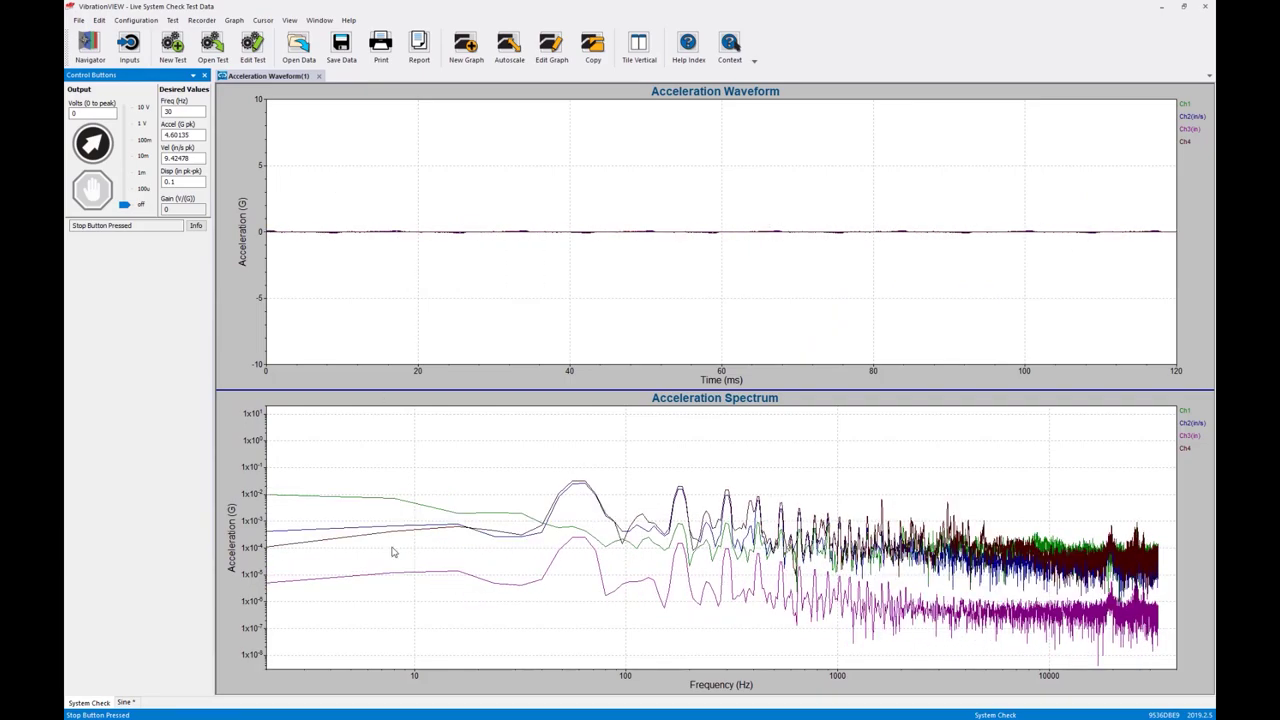
pyautogui.click(133, 703)
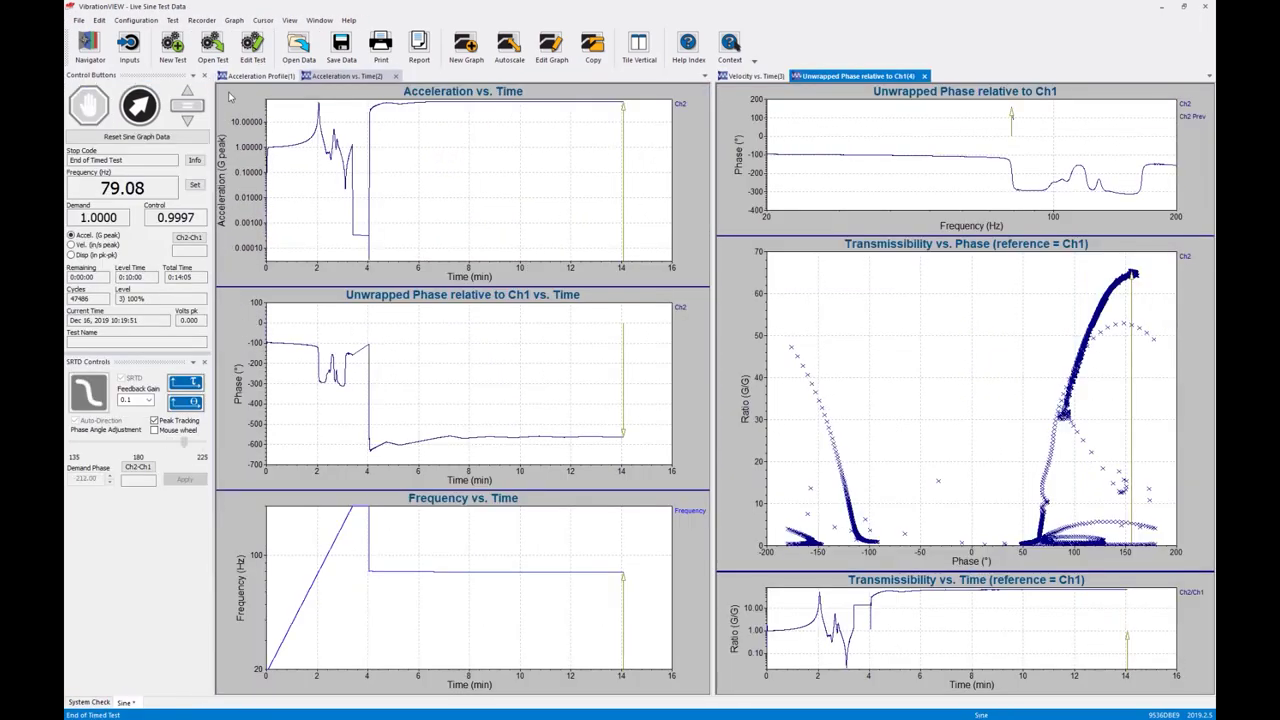
# Open the sine test settings and delete the phase-track step 3 from the schedule
pyautogui.click(253, 77)
pyautogui.click(738, 77)
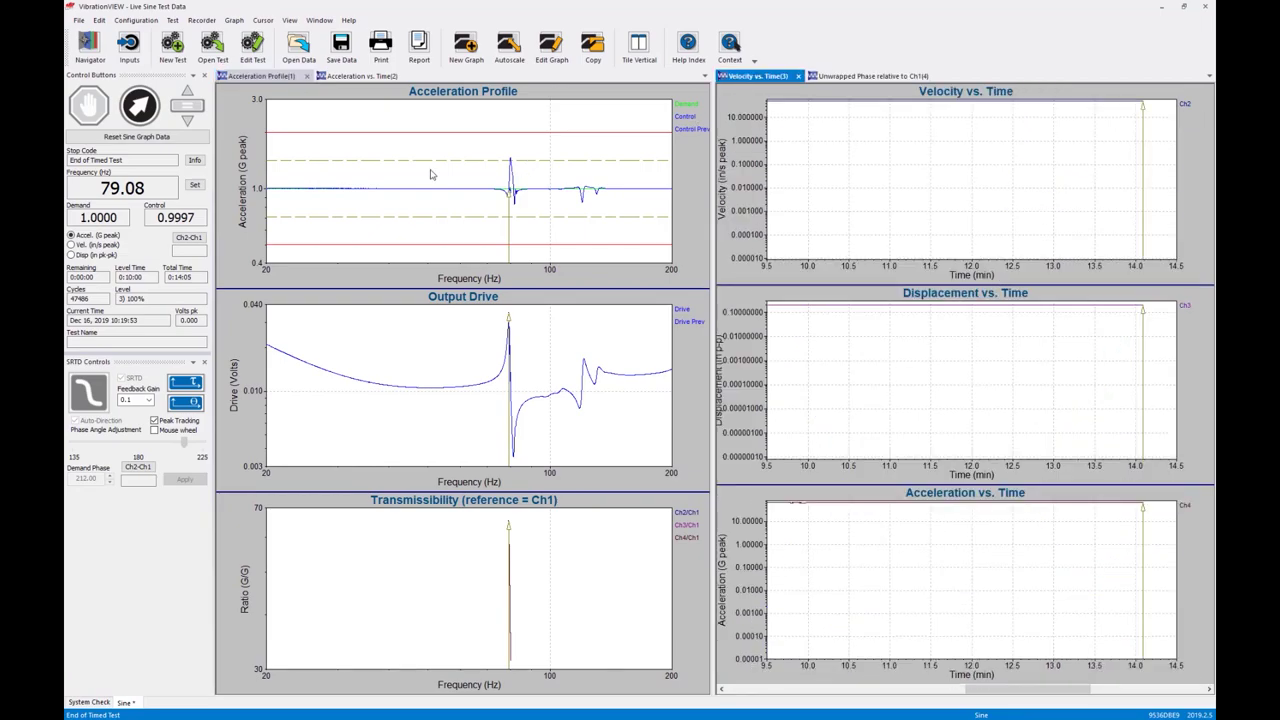
pyautogui.click(250, 52)
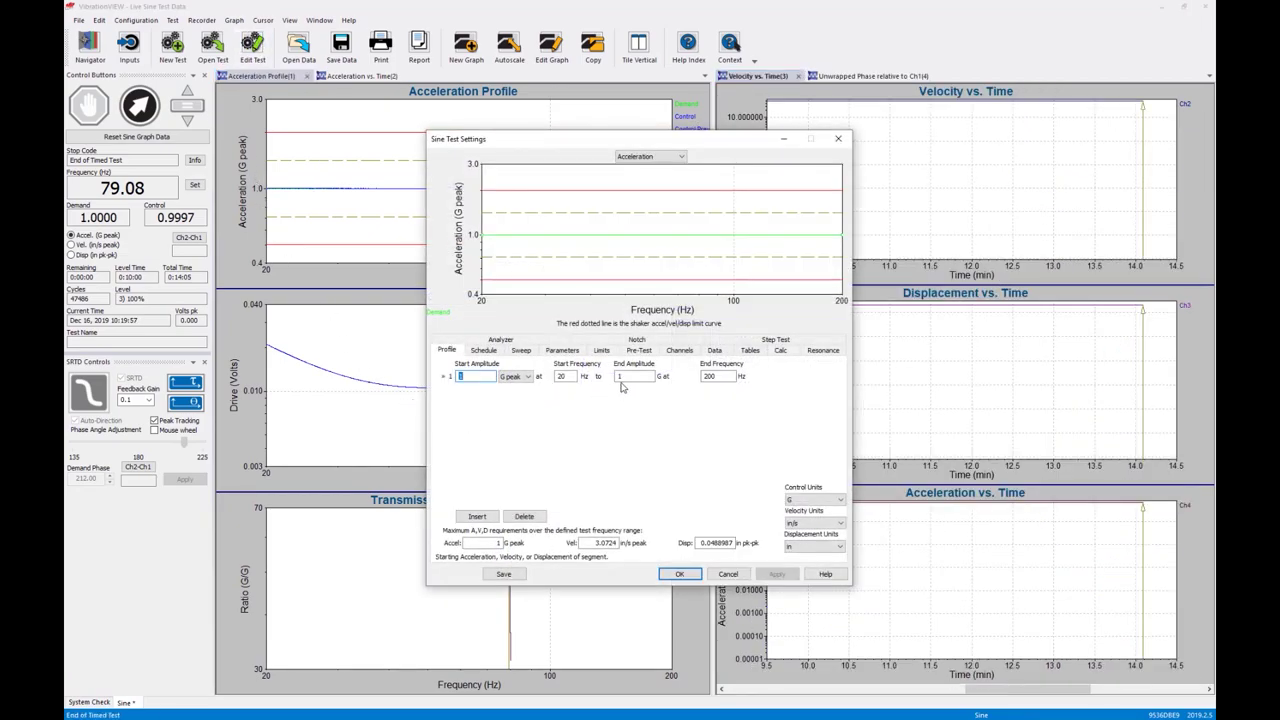
pyautogui.click(485, 351)
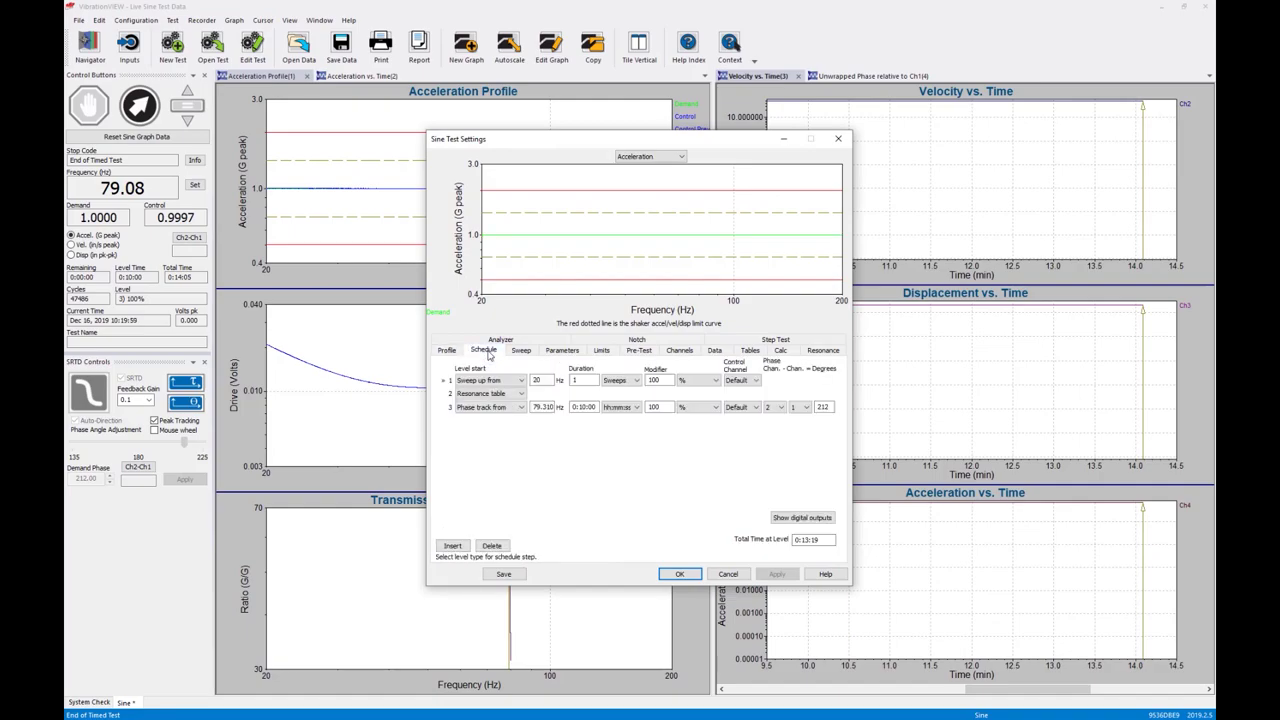
pyautogui.click(487, 545)
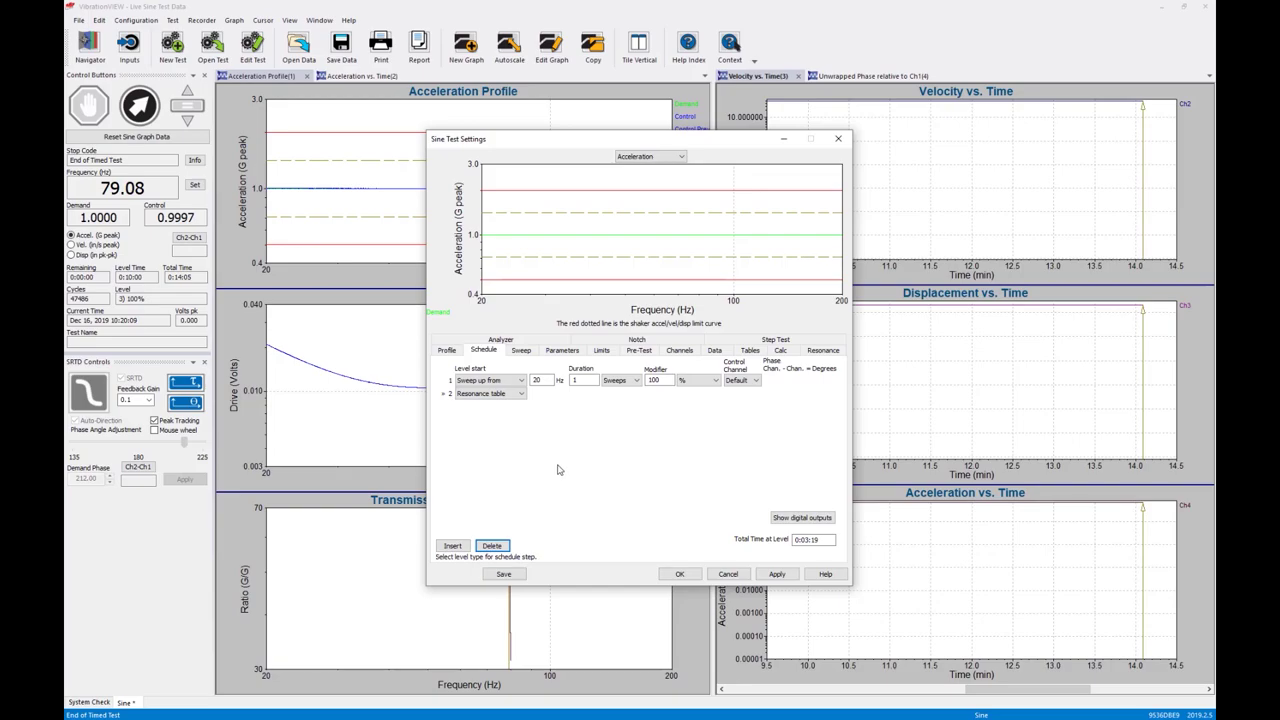
# Keep adaptive feedback at Medium, apply the settings, and start the sine test
pyautogui.click(528, 353)
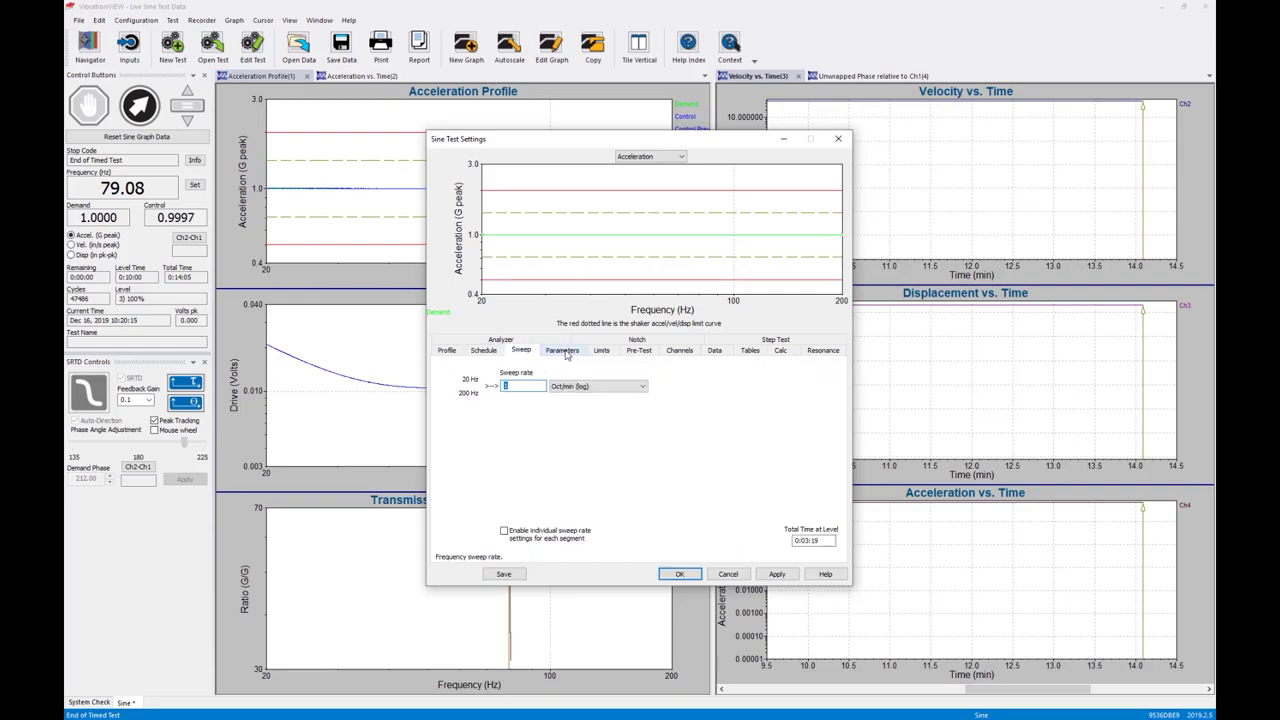
pyautogui.click(564, 352)
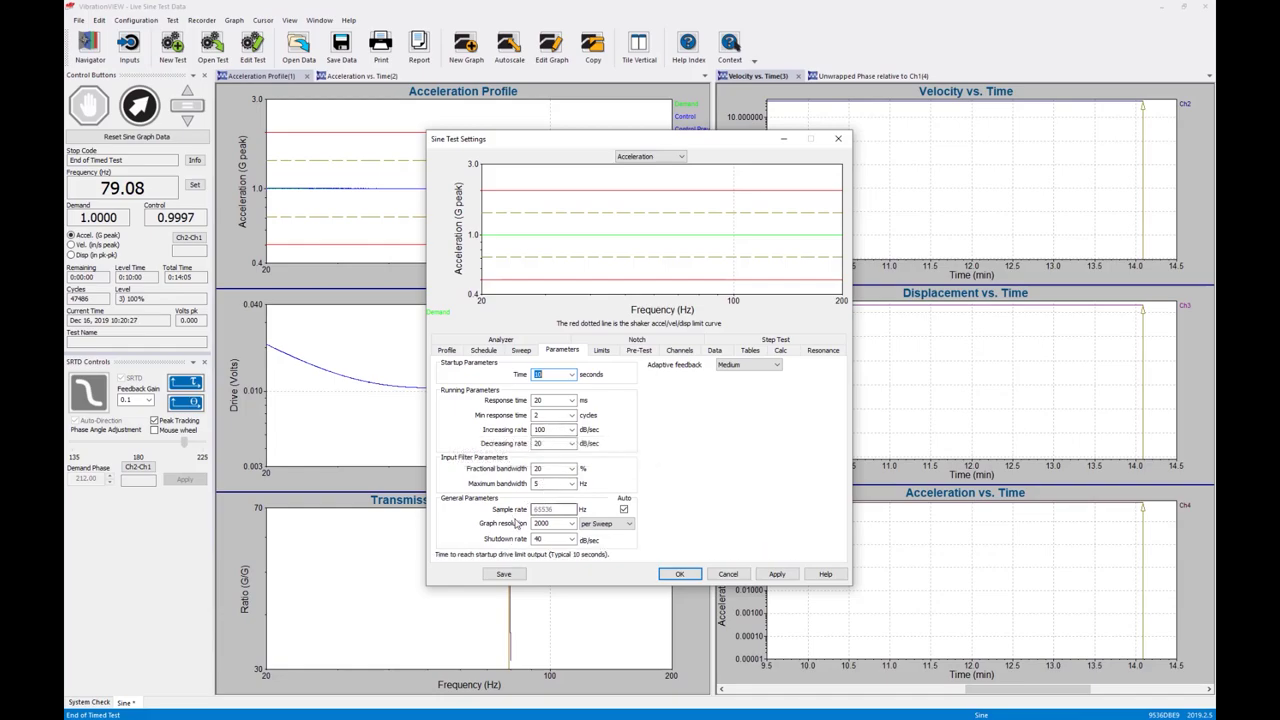
pyautogui.click(748, 364)
pyautogui.click(735, 382)
pyautogui.click(770, 575)
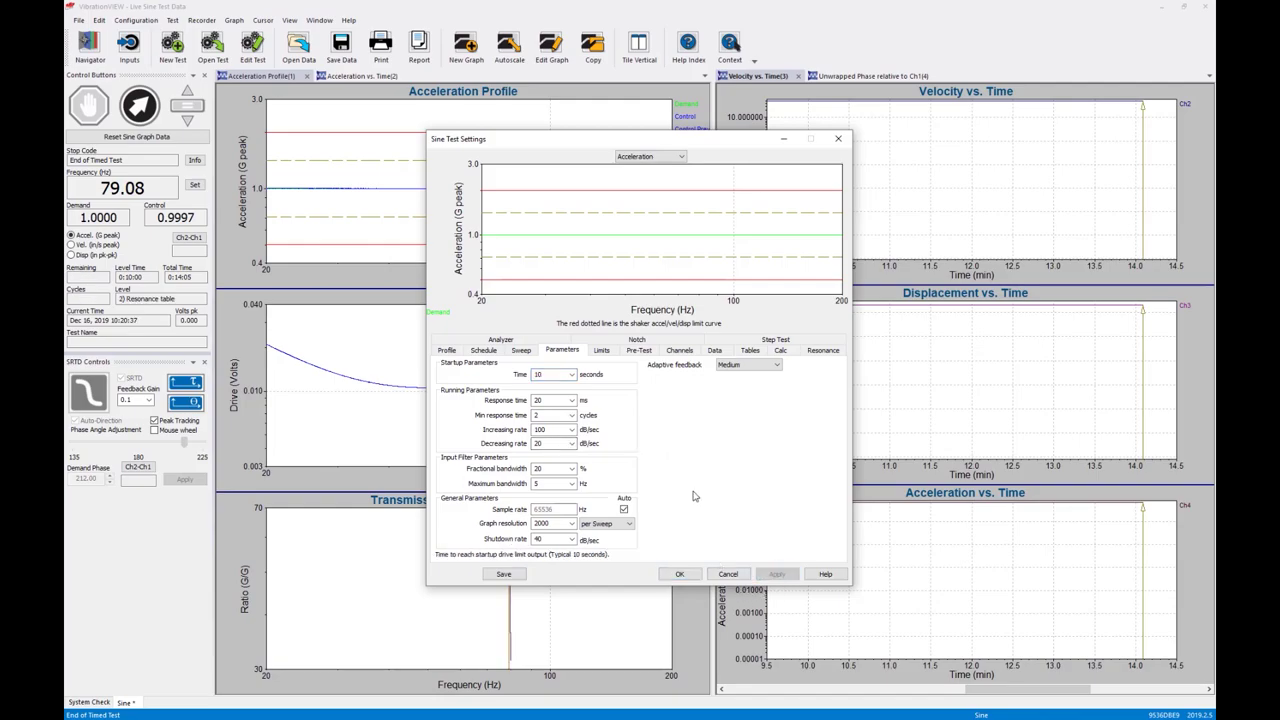
pyautogui.click(680, 575)
pyautogui.click(139, 104)
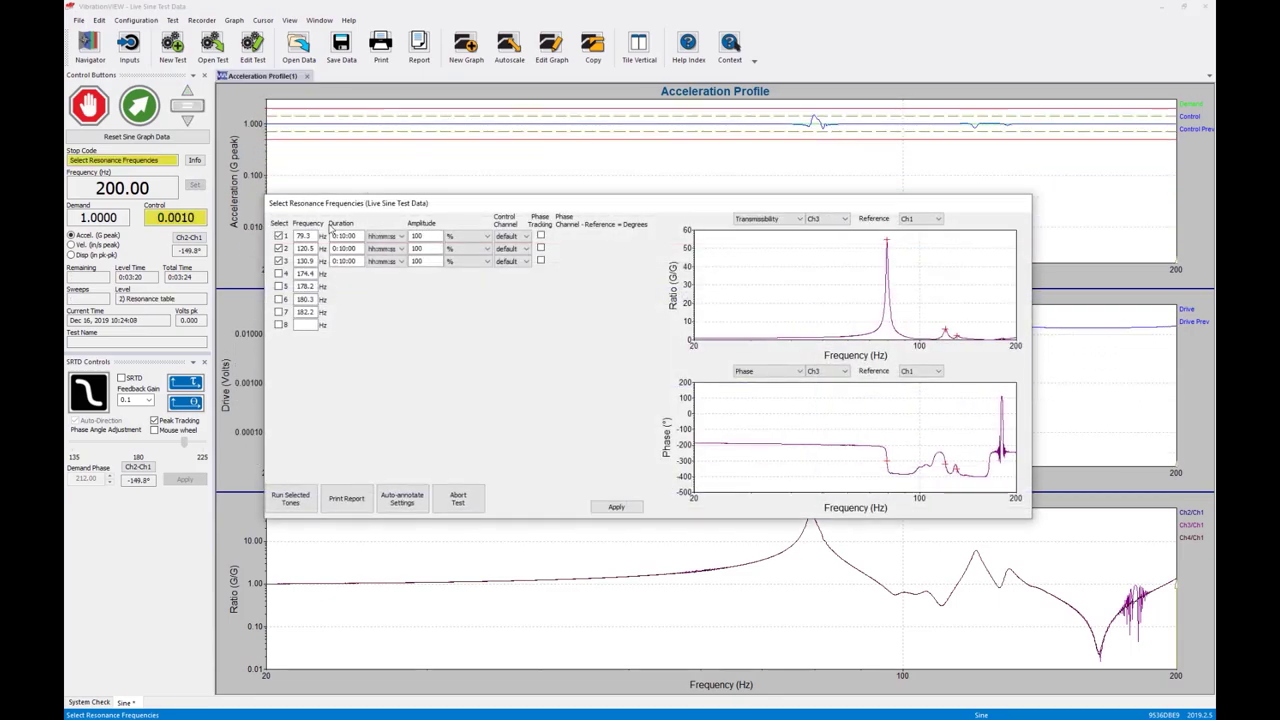
# Deselect the 130.9 Hz and 120.5 Hz resonances and enable phase tracking for the 79.3 Hz tone
pyautogui.click(279, 260)
pyautogui.click(279, 248)
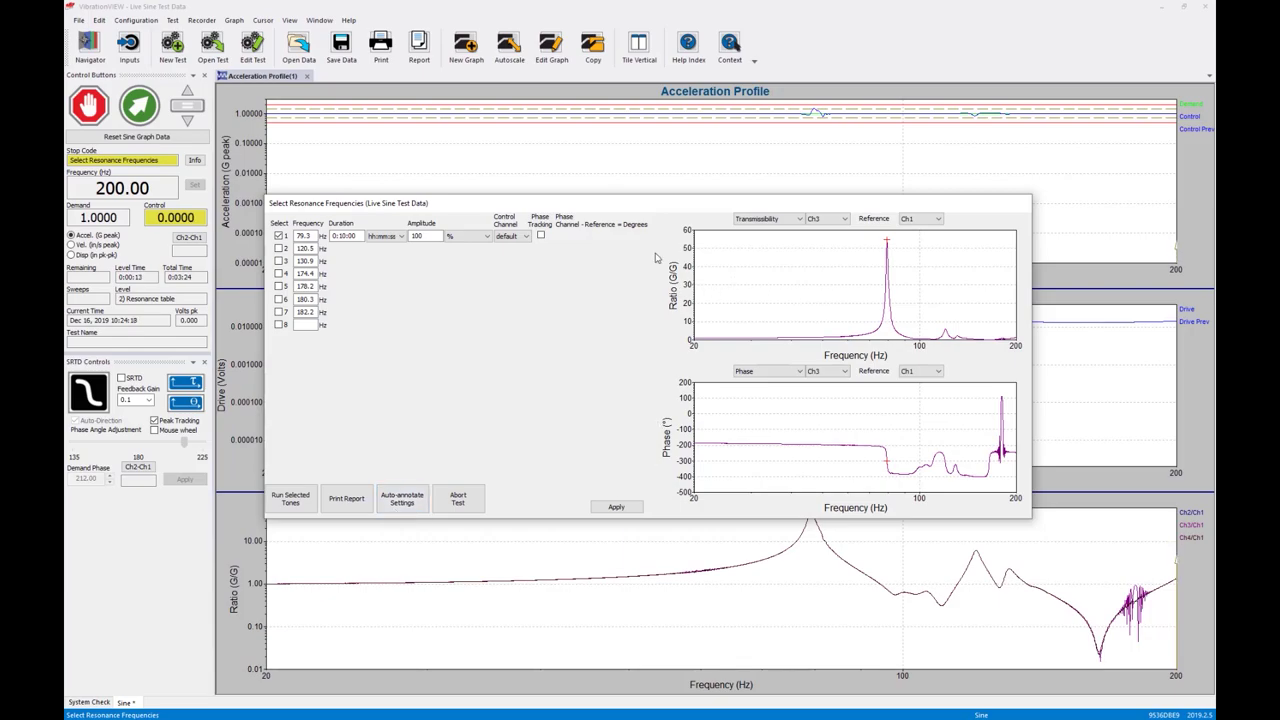
pyautogui.click(540, 236)
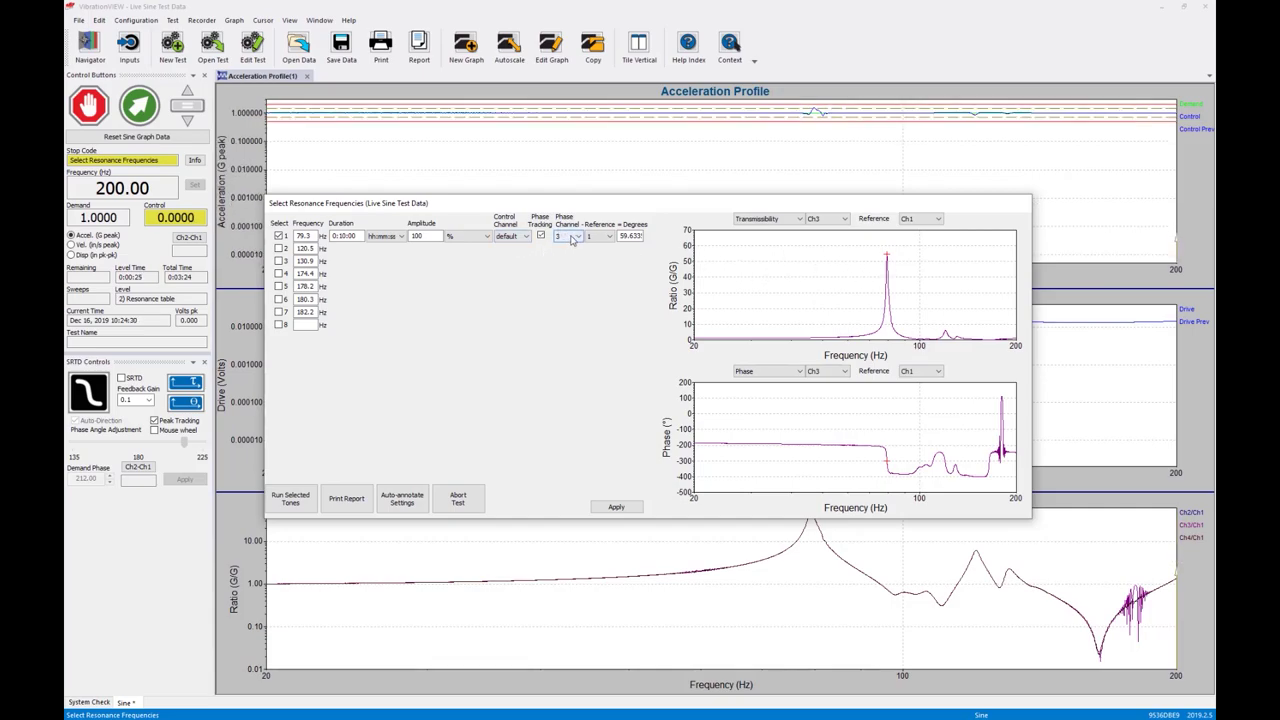
pyautogui.moveTo(571, 239)
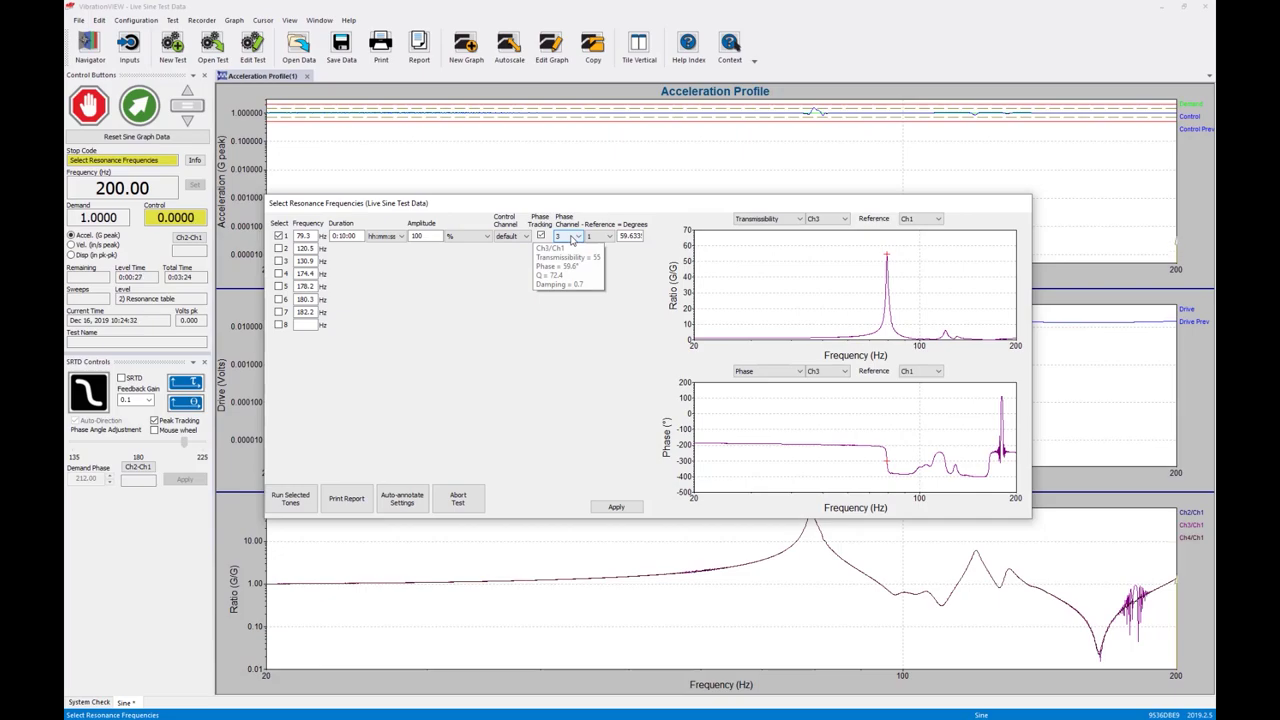
pyautogui.moveTo(631, 236)
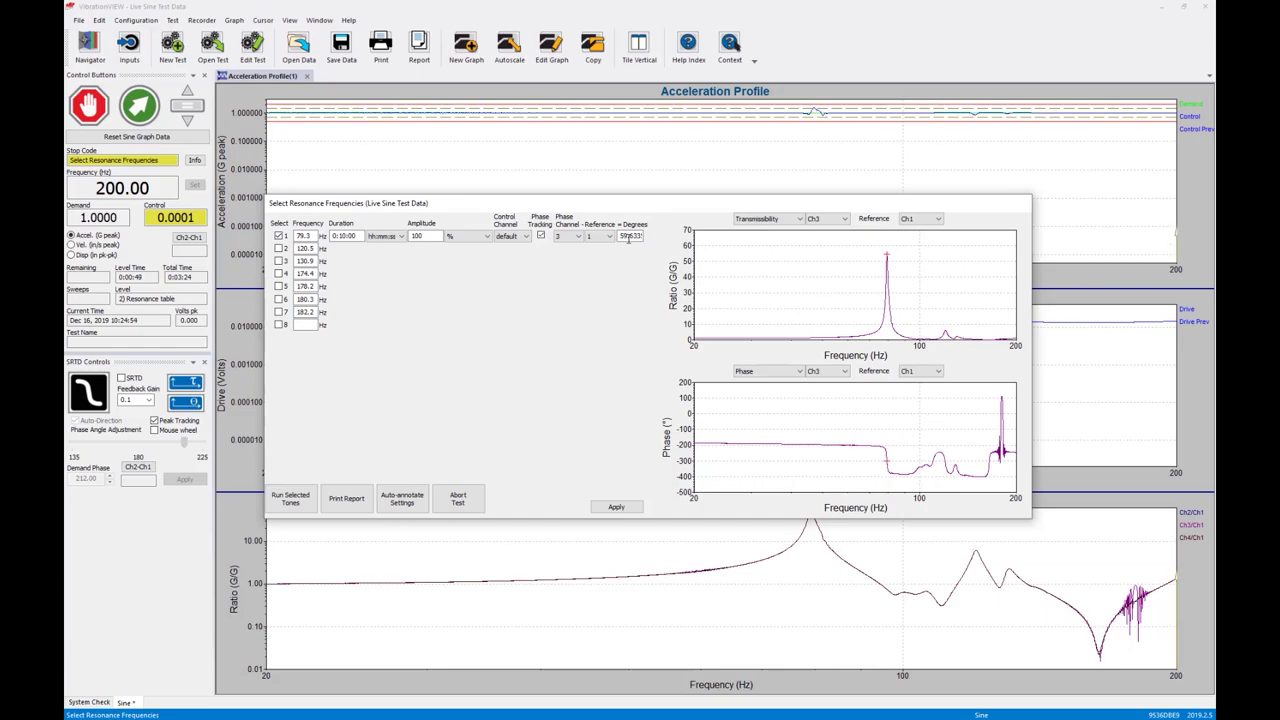
pyautogui.click(574, 236)
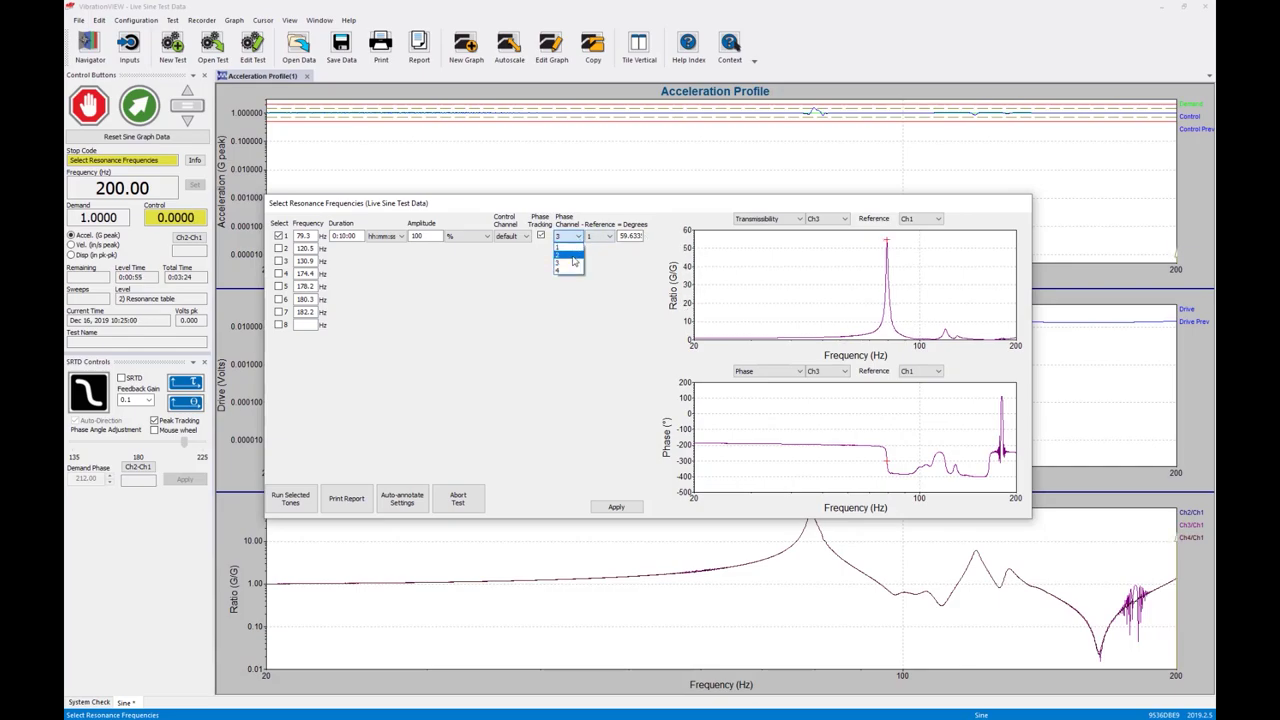
# Try phase channel 2, then set the 79.3 Hz phase channel back to channel 3
pyautogui.click(573, 256)
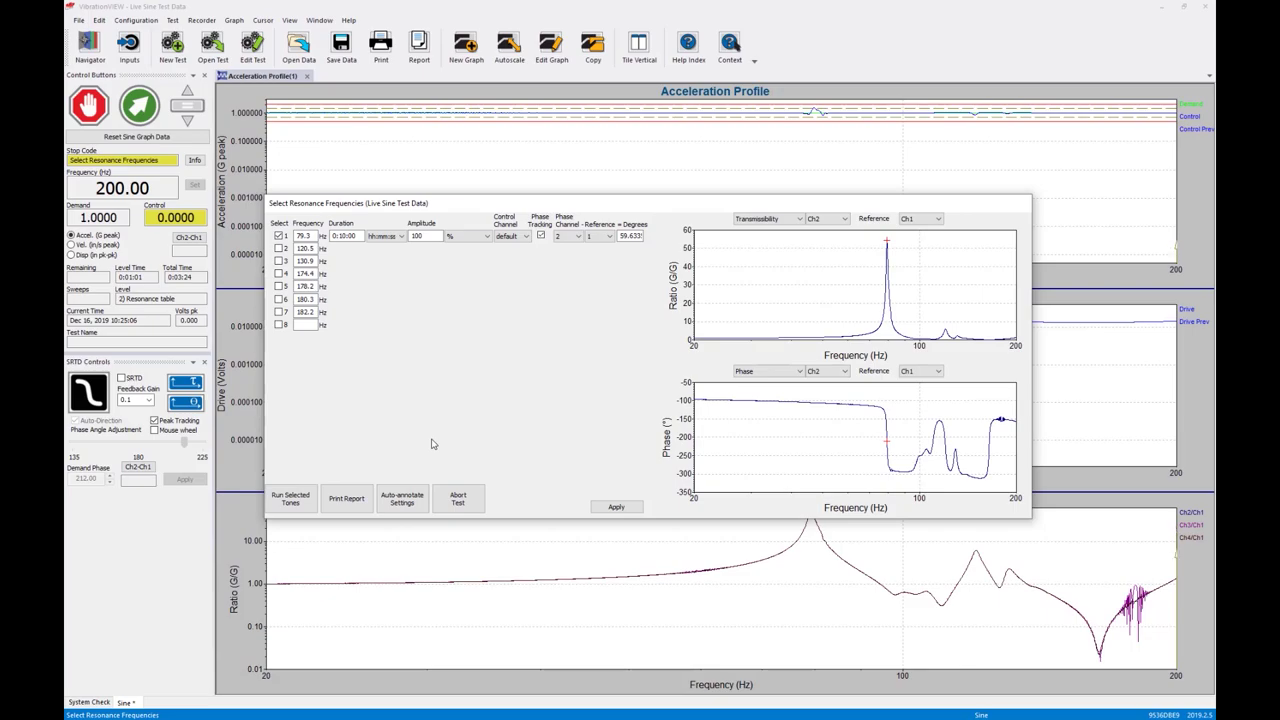
pyautogui.click(577, 236)
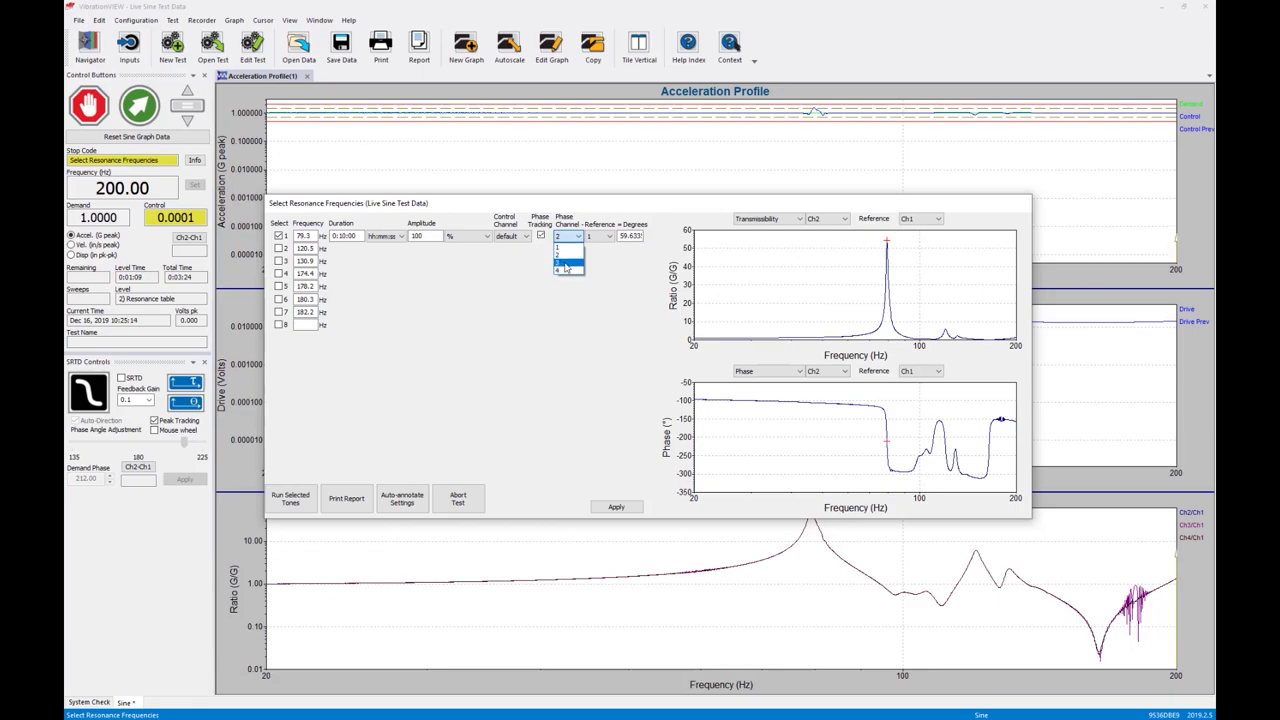
pyautogui.click(567, 265)
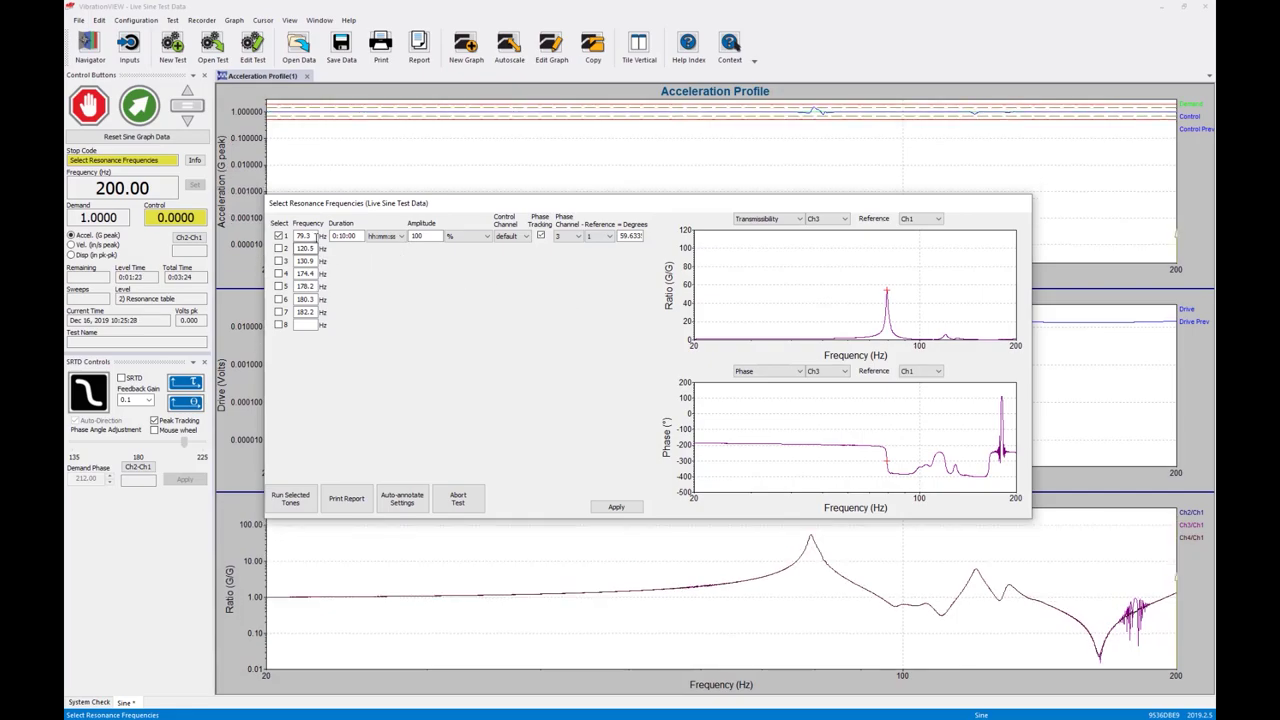
pyautogui.click(509, 236)
pyautogui.click(792, 310)
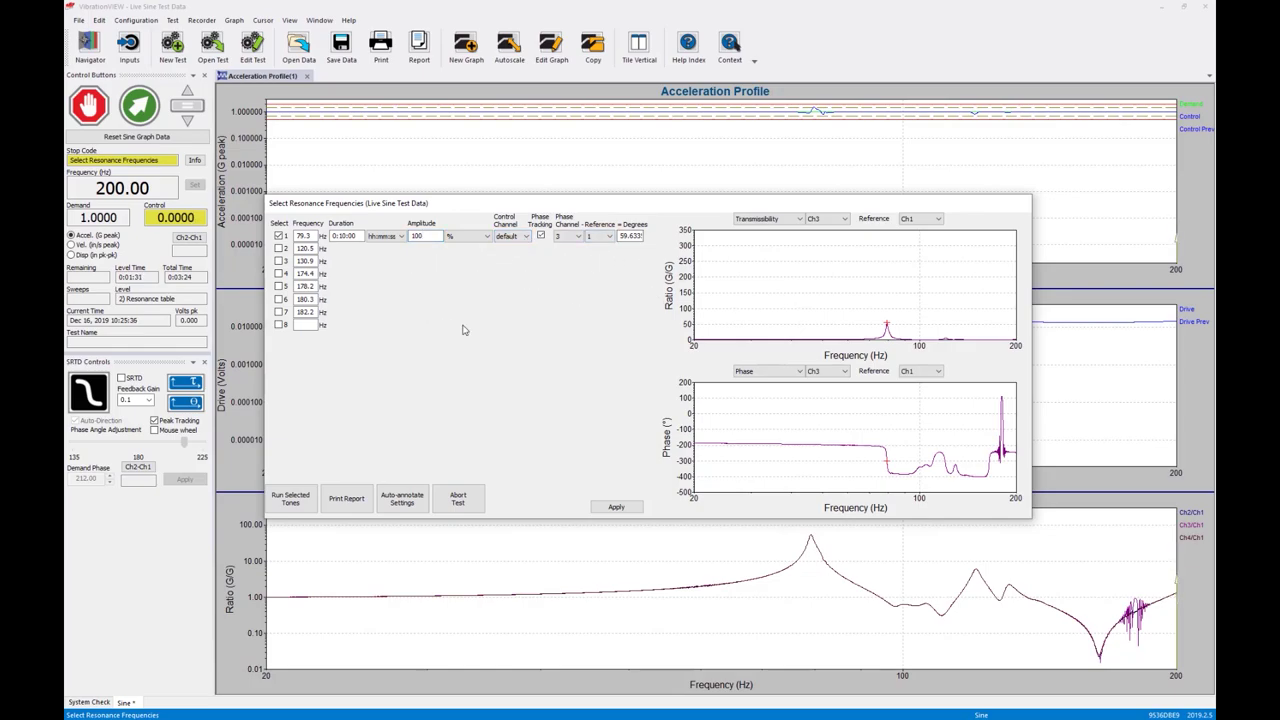
# Confirm phase tracking for 79.3 Hz, apply the dwell settings, and run the selected tone
pyautogui.click(541, 235)
pyautogui.click(618, 507)
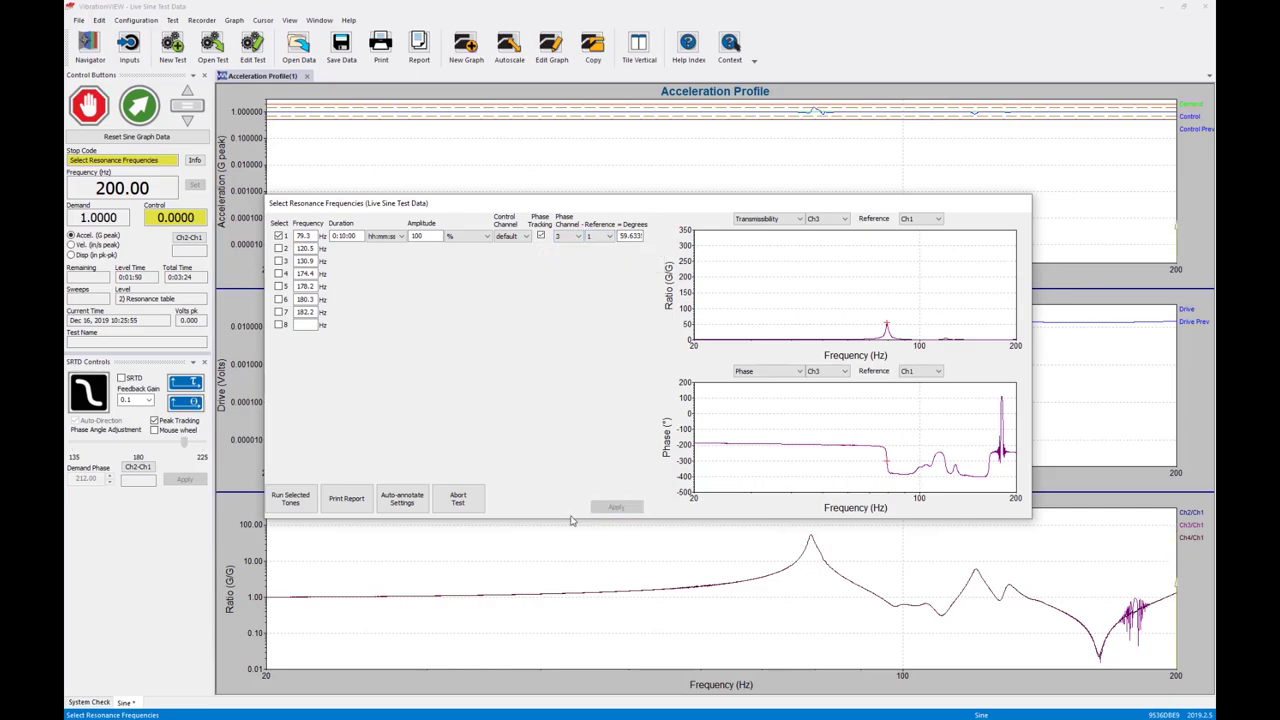
pyautogui.click(289, 499)
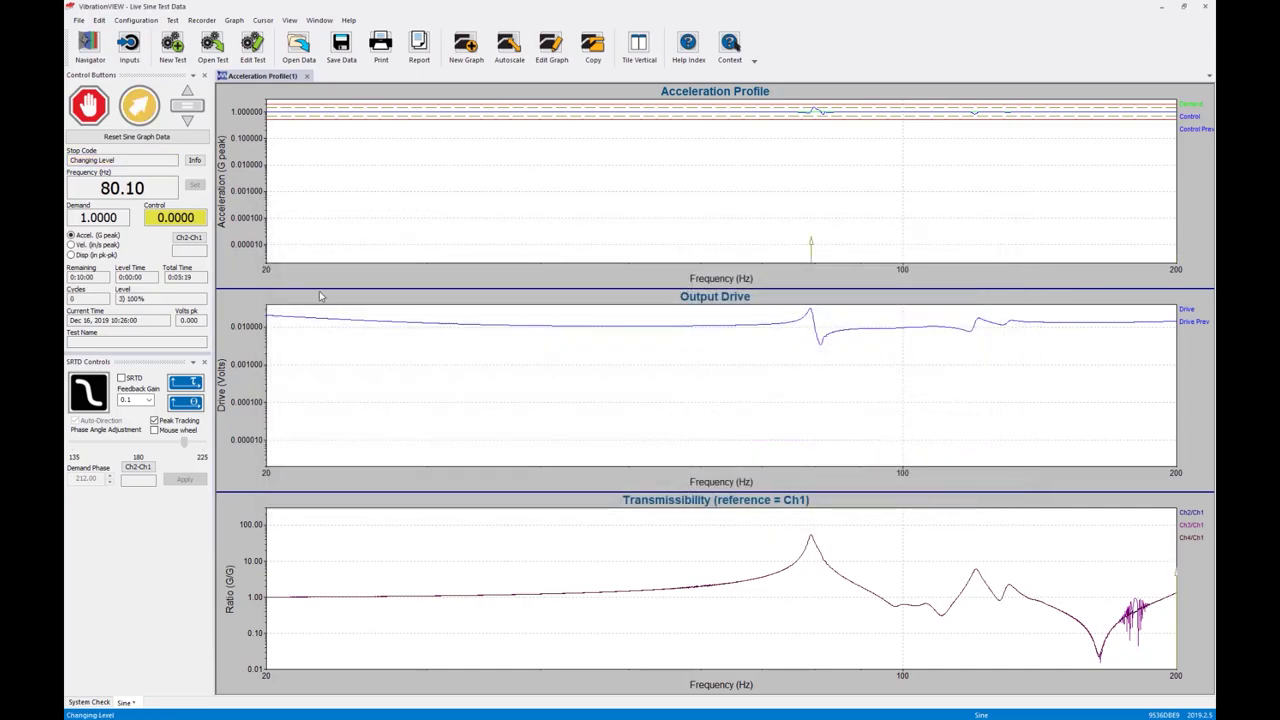
# Enable SRTD and open the acceleration-vs-time and unwrapped phase/transmissibility graphs
pyautogui.click(121, 378)
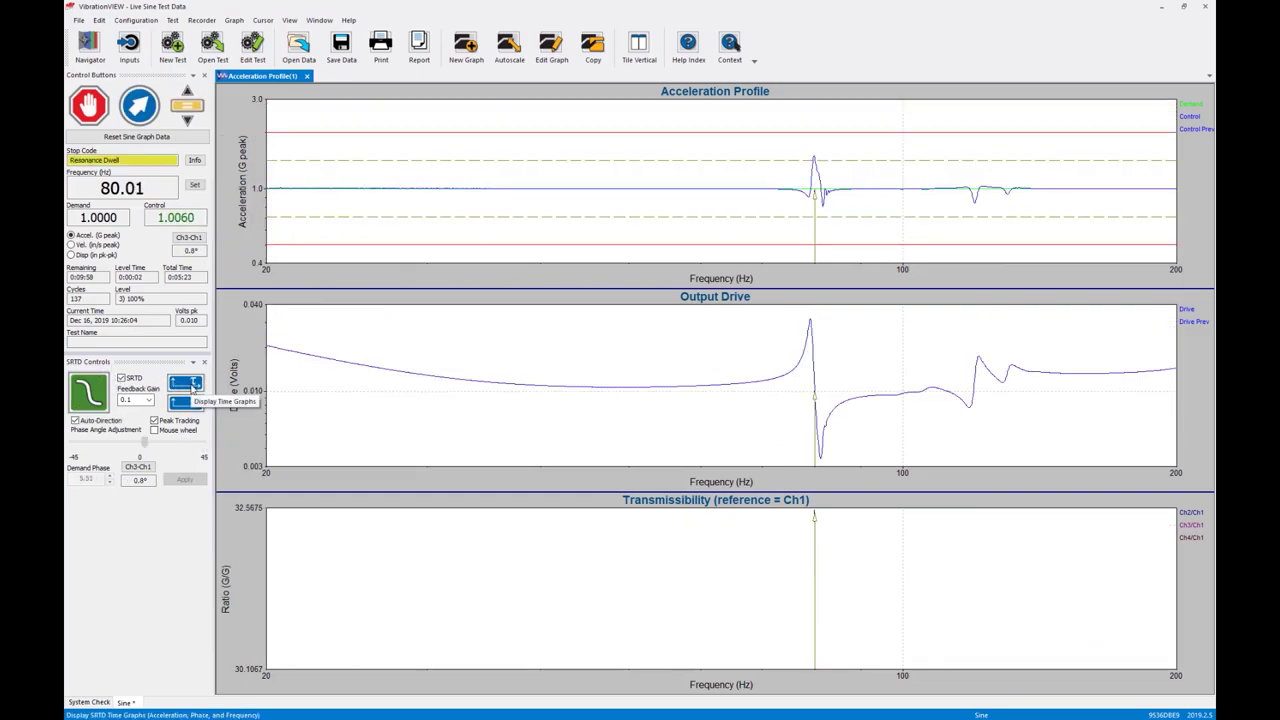
pyautogui.click(197, 402)
pyautogui.click(197, 402)
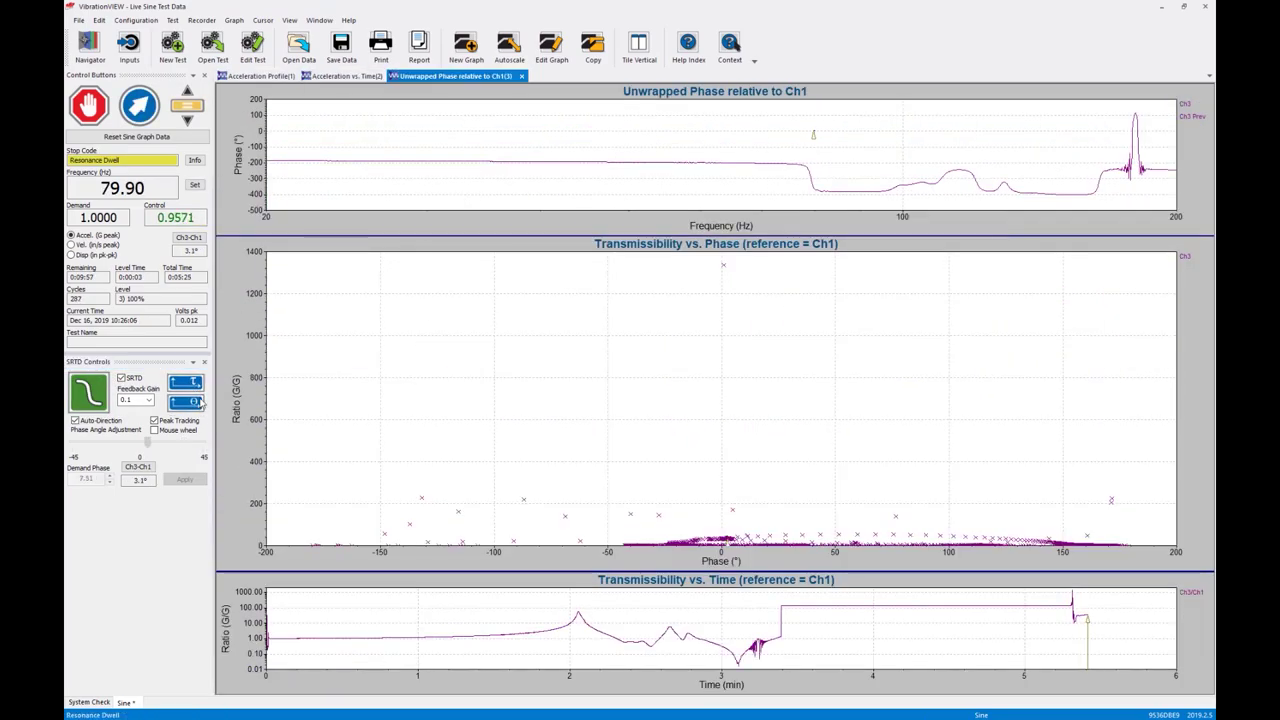
# Tile the graph windows vertically into two equal columns and activate the unwrapped phase graph
pyautogui.click(640, 48)
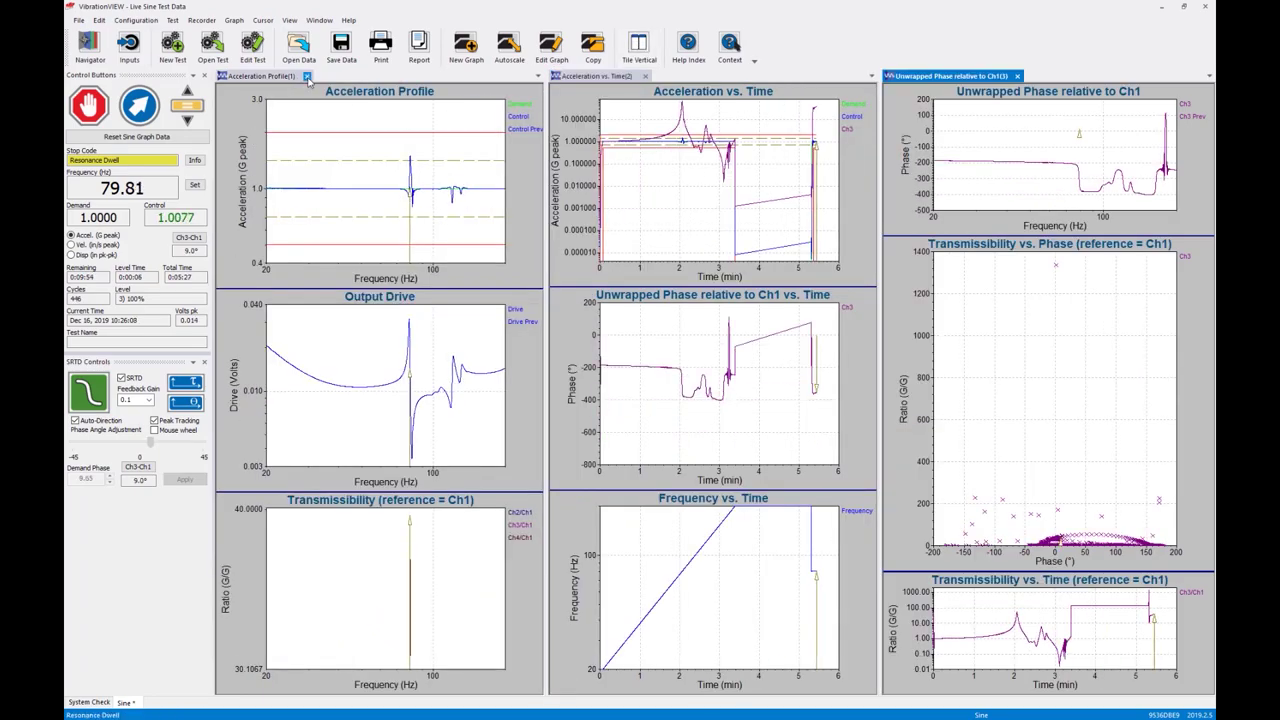
pyautogui.click(636, 56)
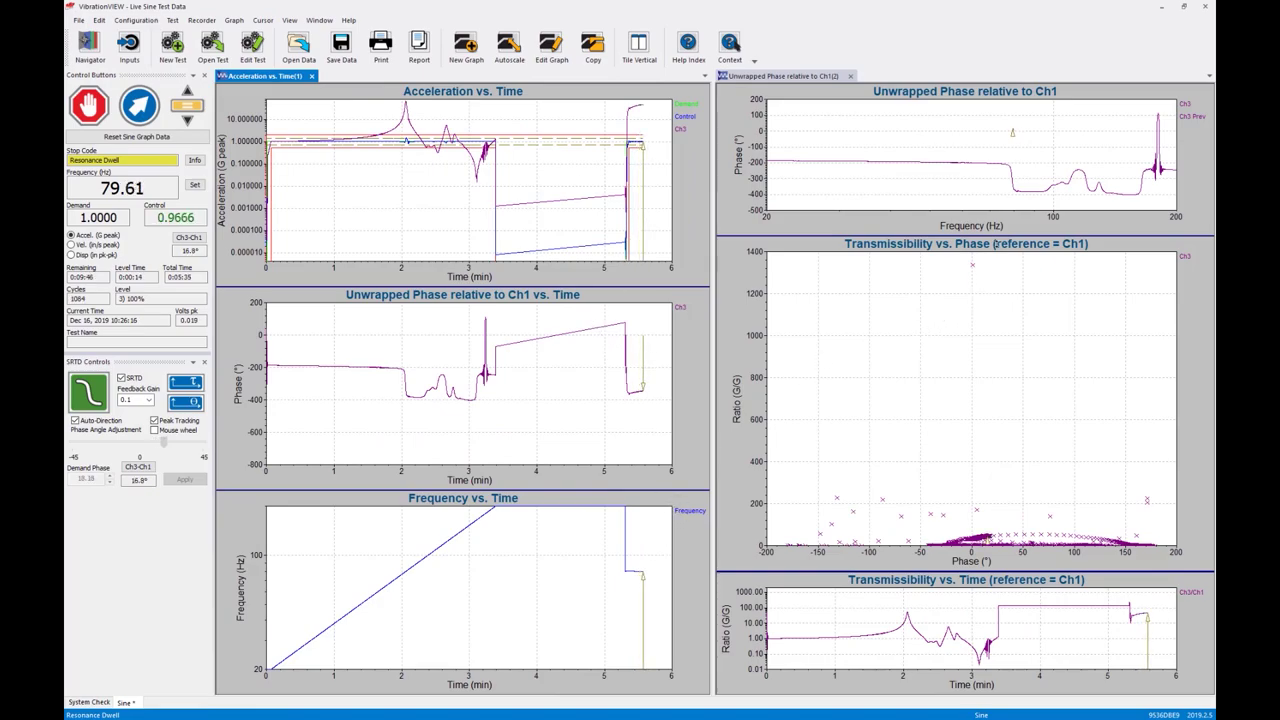
pyautogui.click(950, 142)
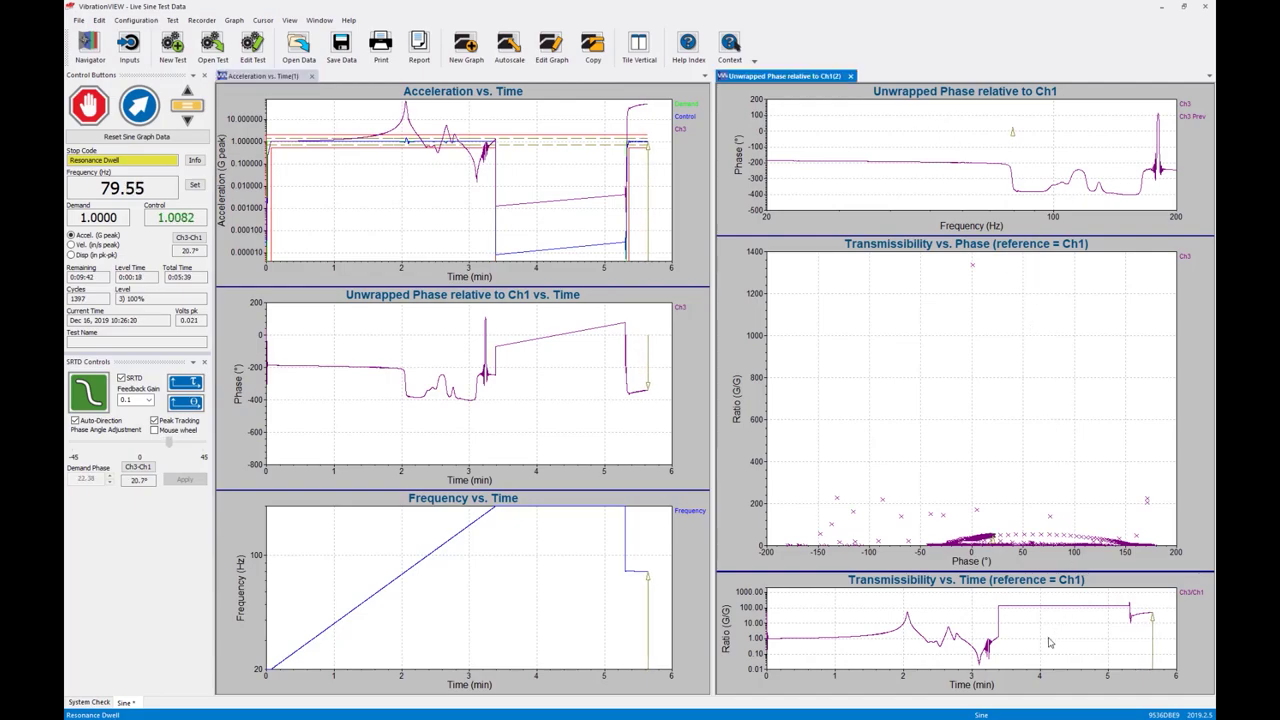
pyautogui.scroll(5, 1158, 609)
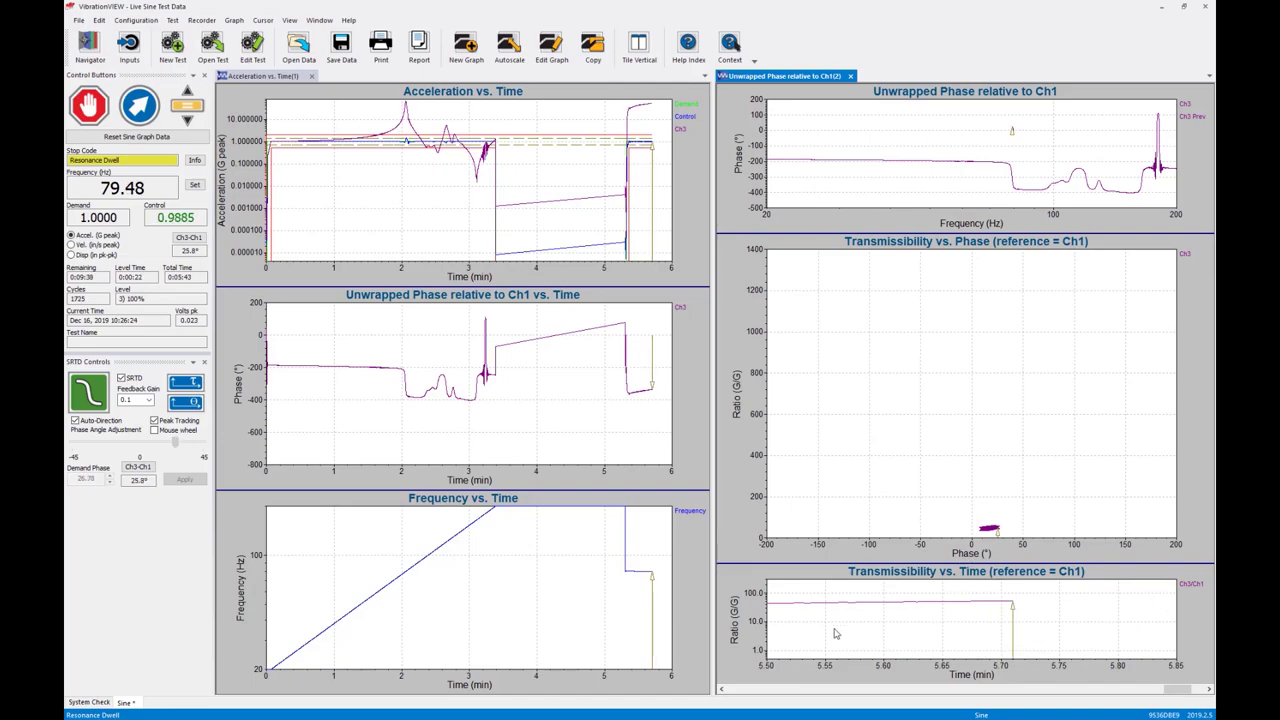
pyautogui.scroll(-3, 920, 620)
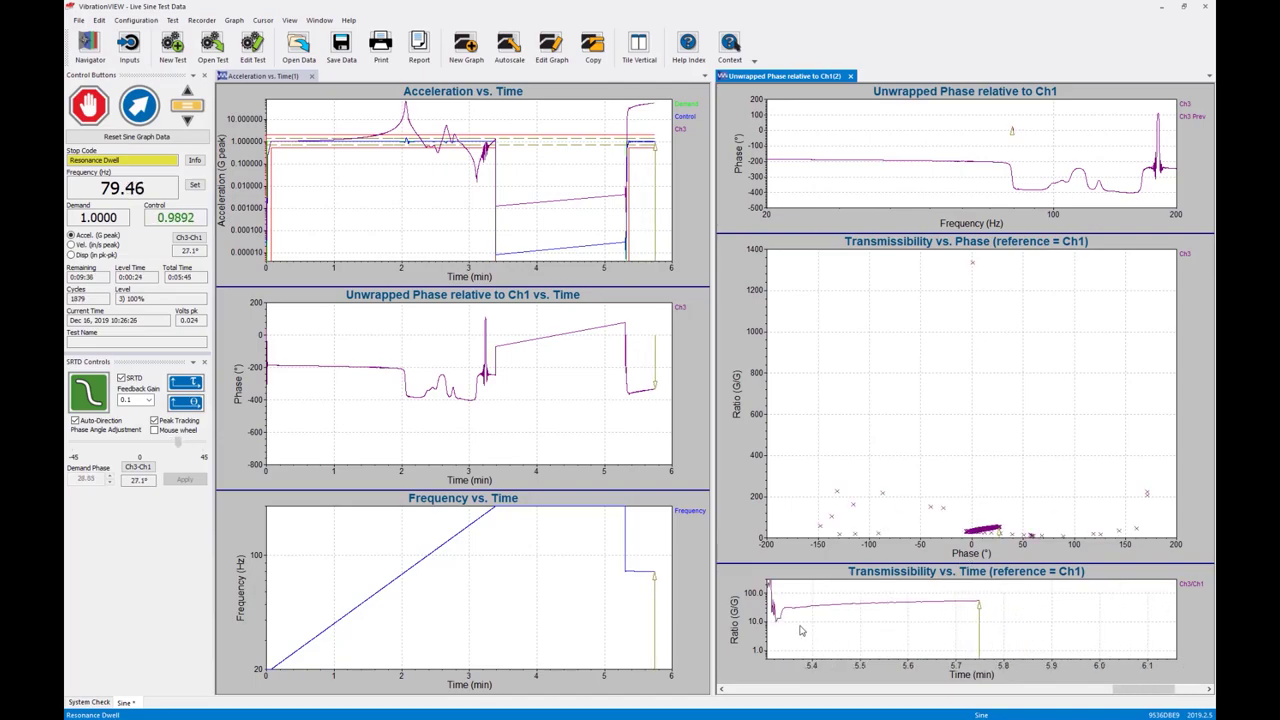
pyautogui.scroll(2, 1035, 594)
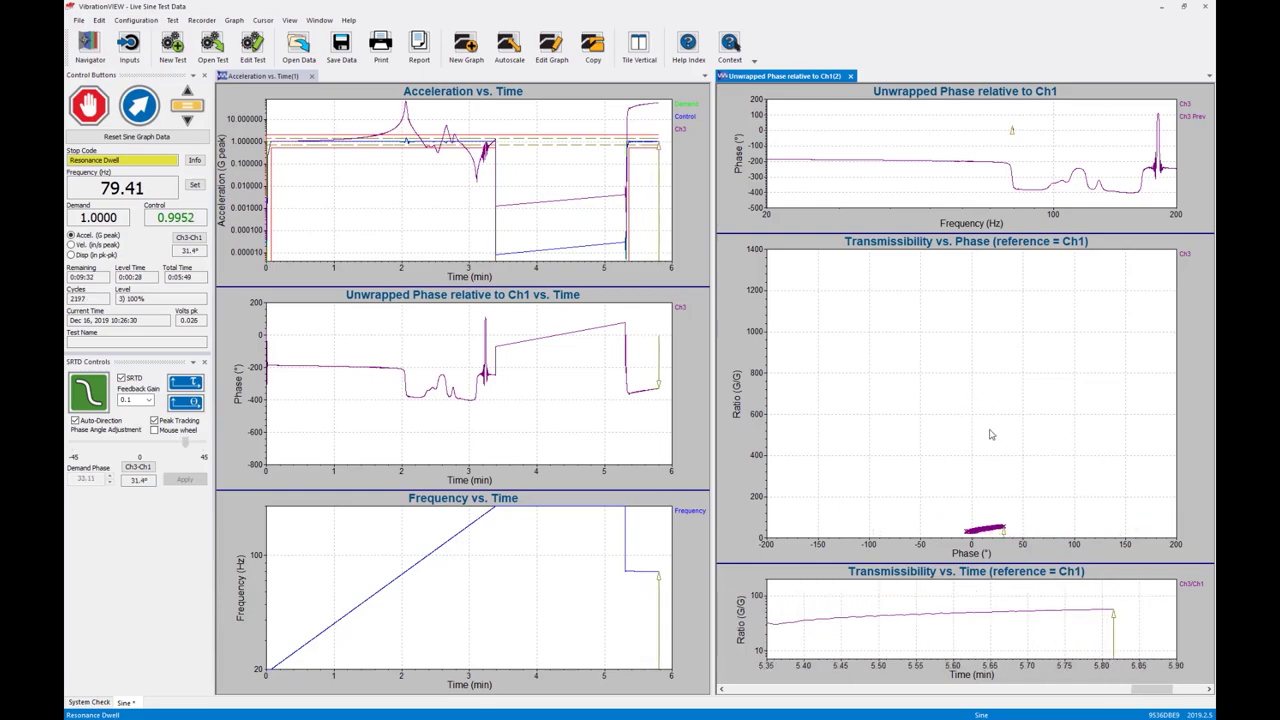
# Switch the dwell from peak to phase tracking and apply a 55° demand phase
pyautogui.click(155, 421)
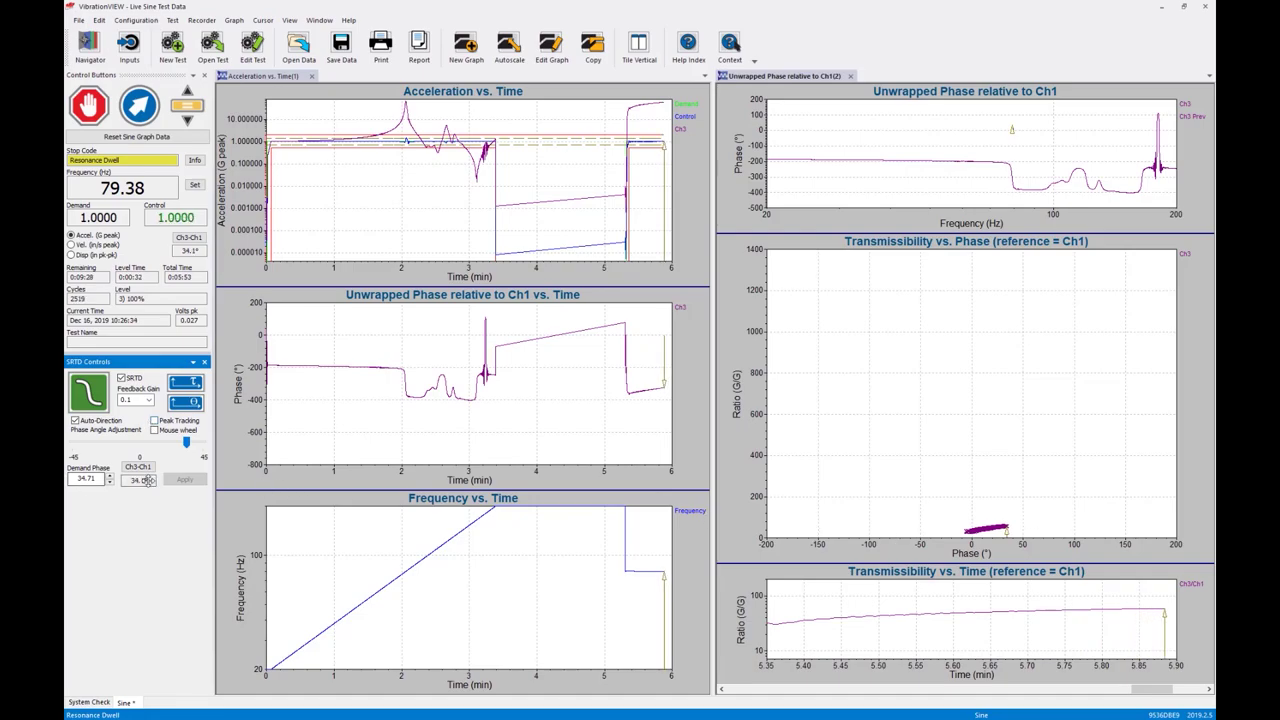
pyautogui.click(107, 477)
pyautogui.doubleClick(104, 478)
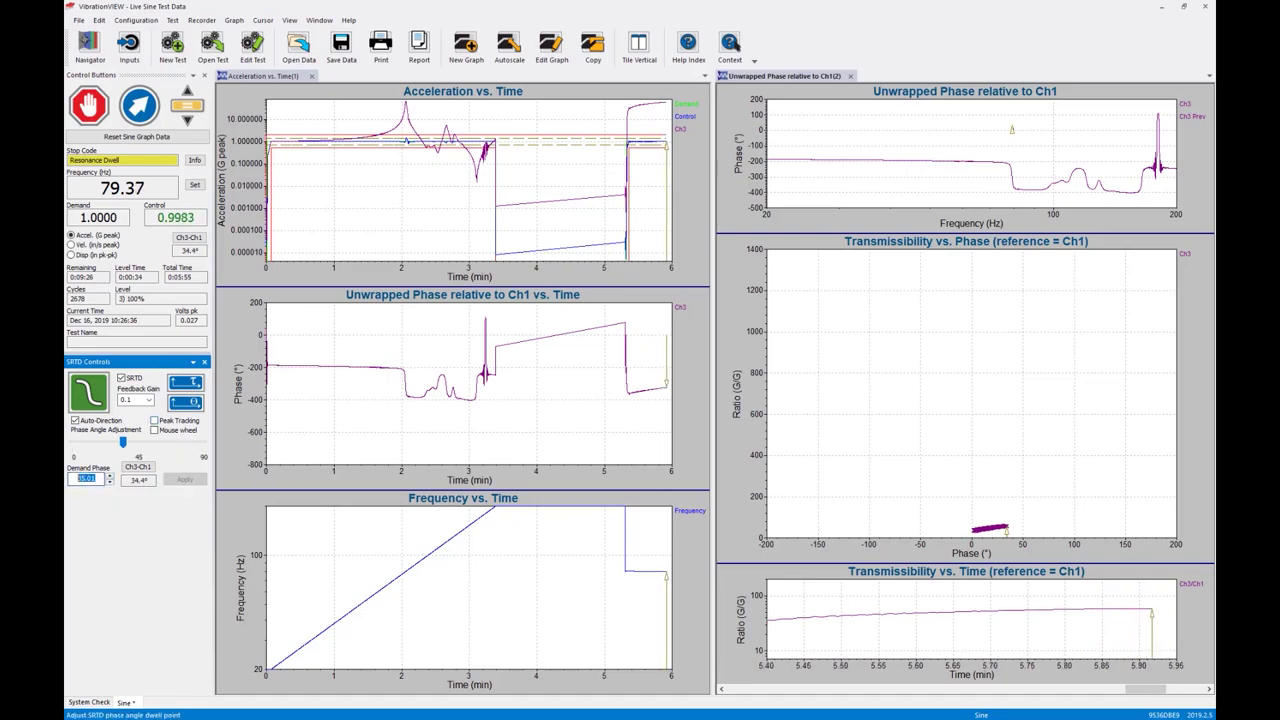
pyautogui.write('55')
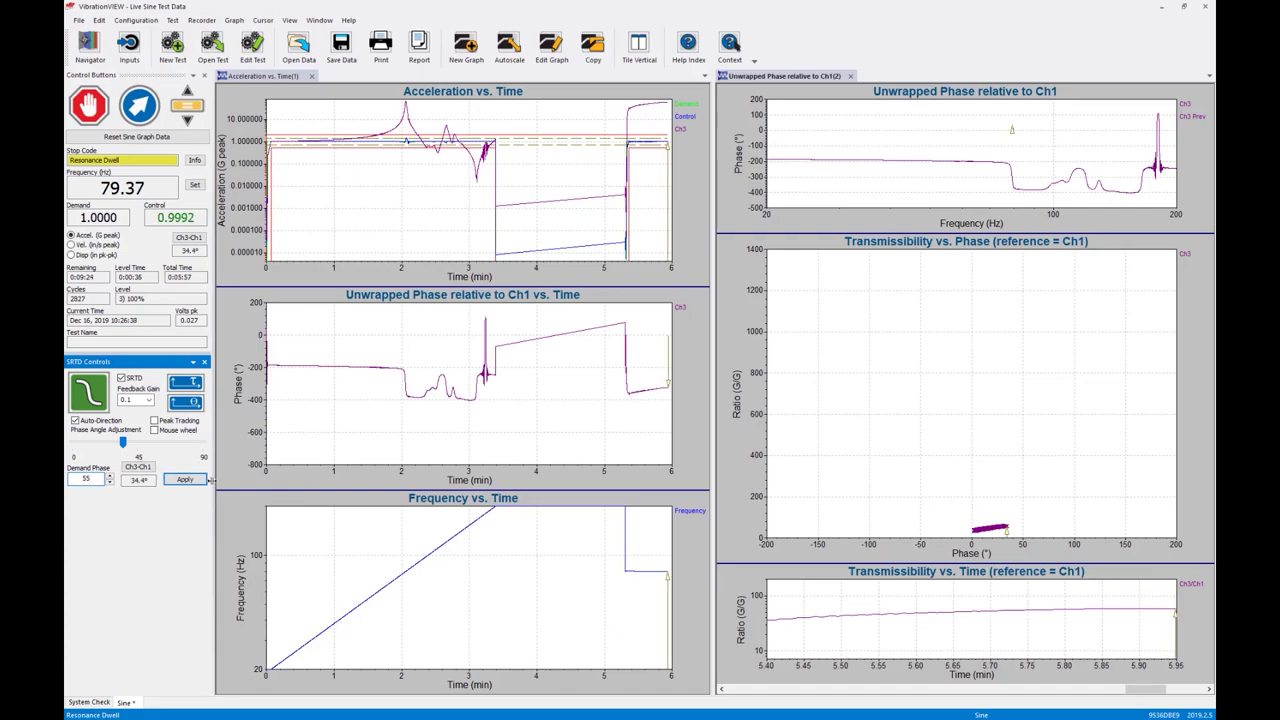
pyautogui.click(185, 479)
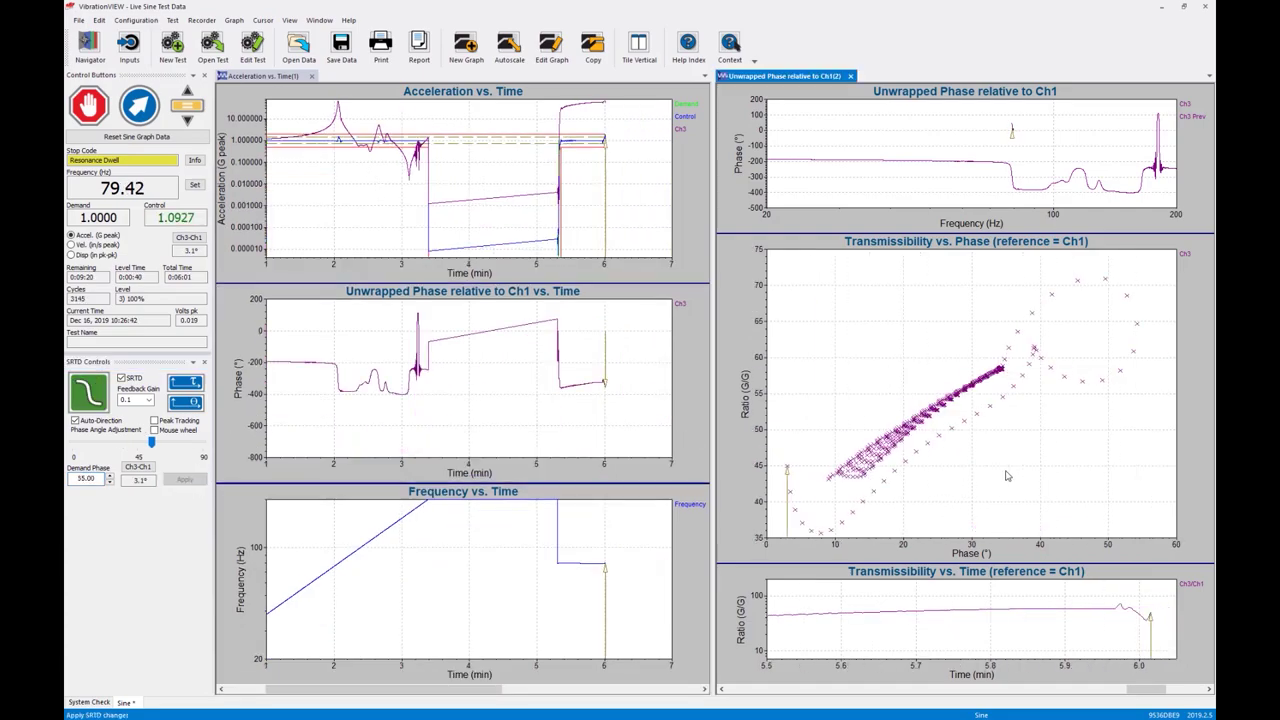
# Restart the aborted test from the beginning, then return the dwell to peak tracking
pyautogui.click(134, 120)
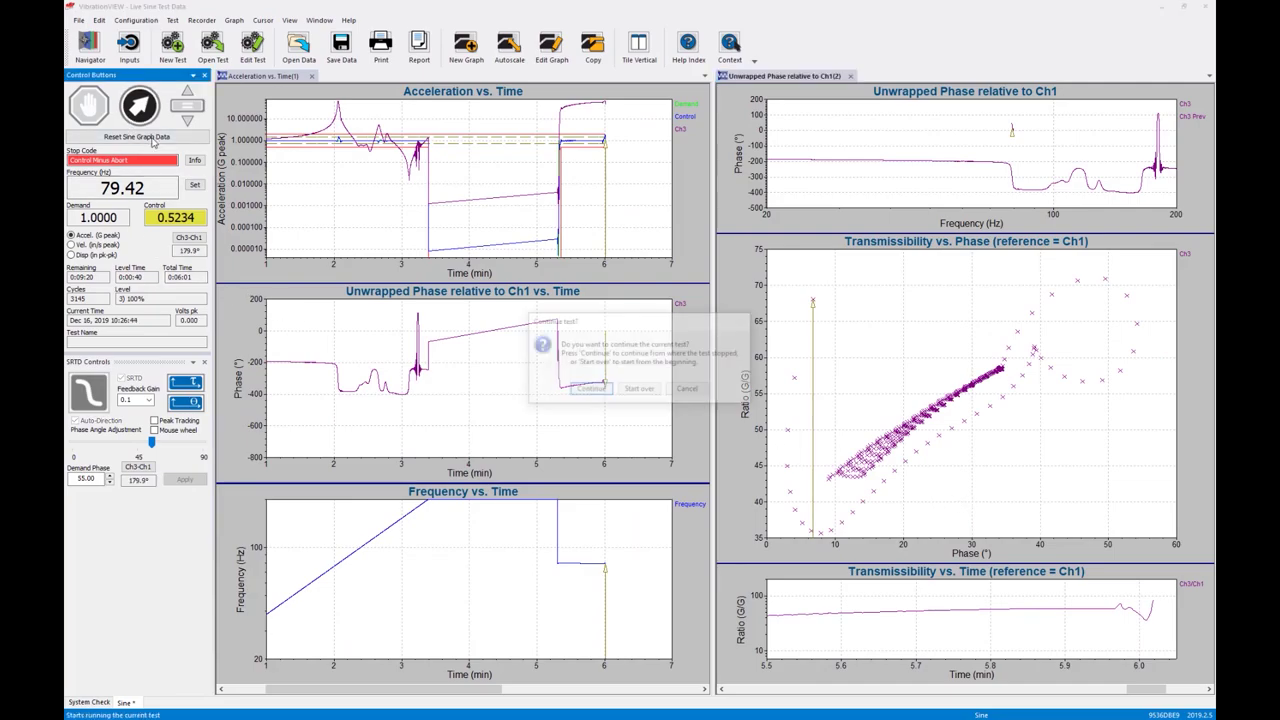
pyautogui.click(637, 389)
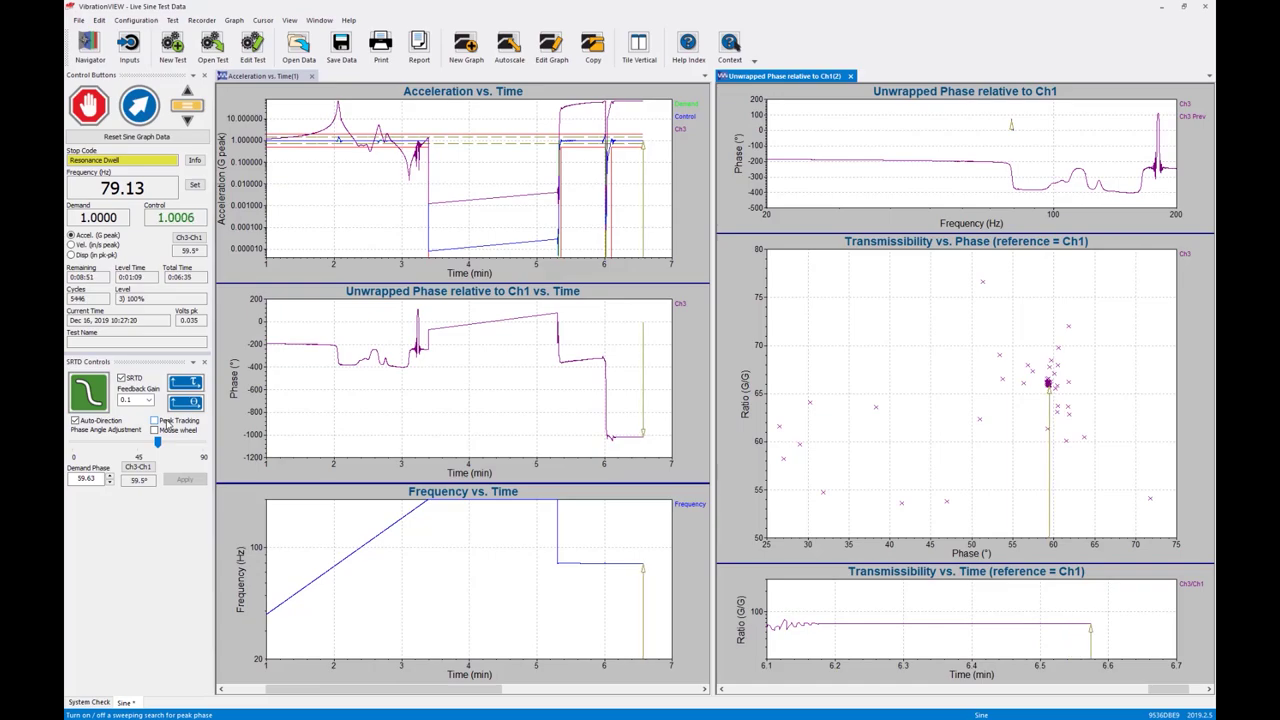
pyautogui.click(167, 424)
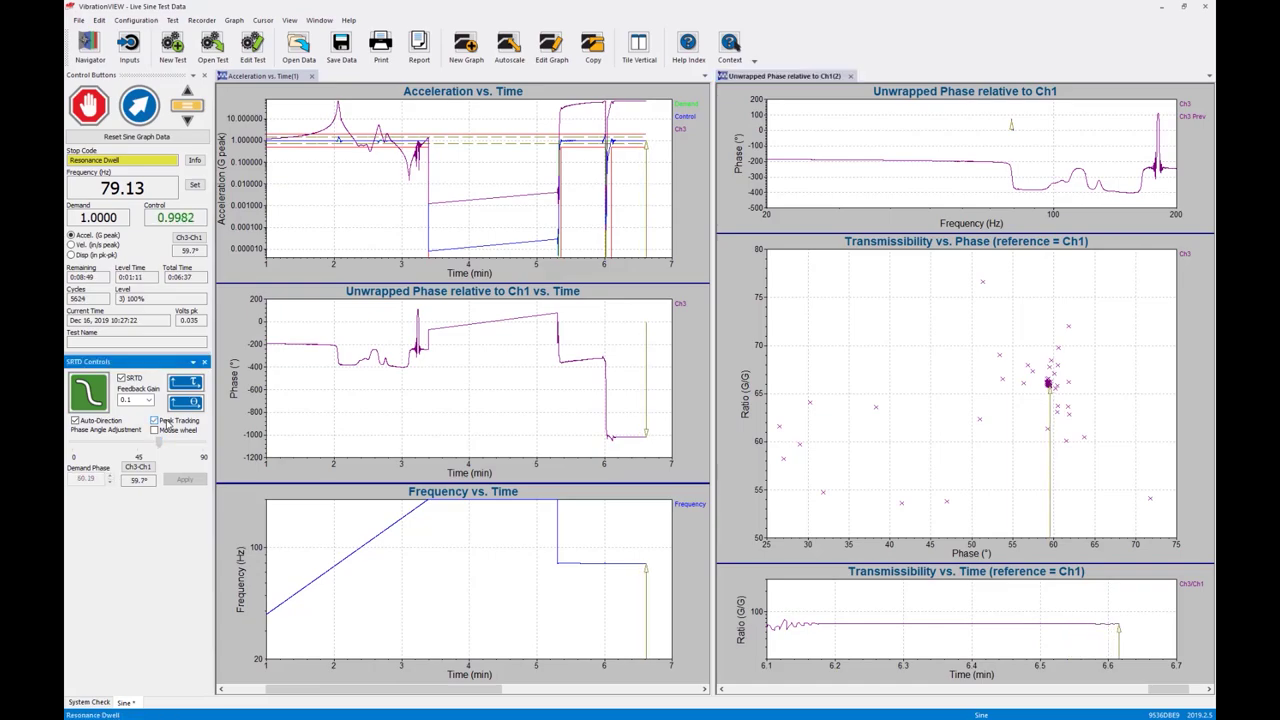